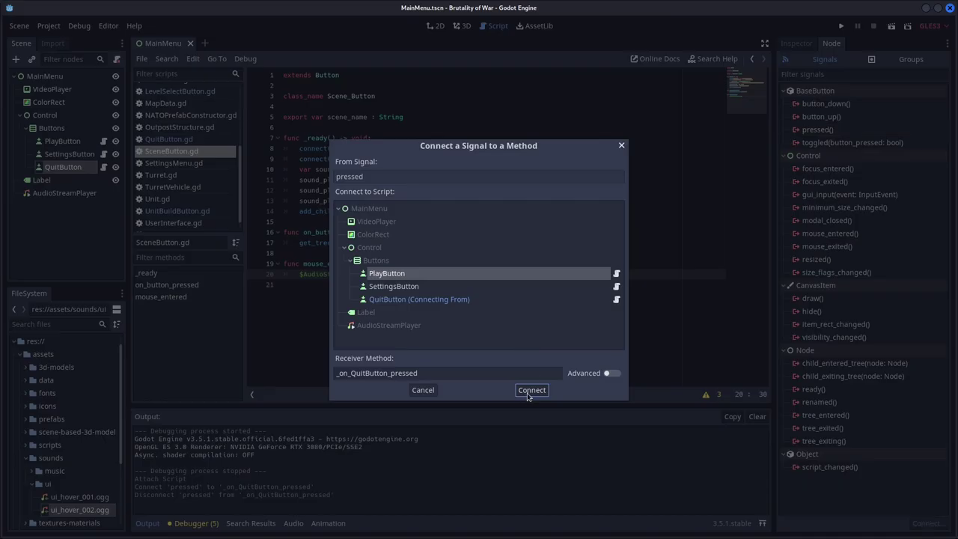
- Finish connecting the quit button's signal in the SettingsMenu scene
left_click(530, 390)
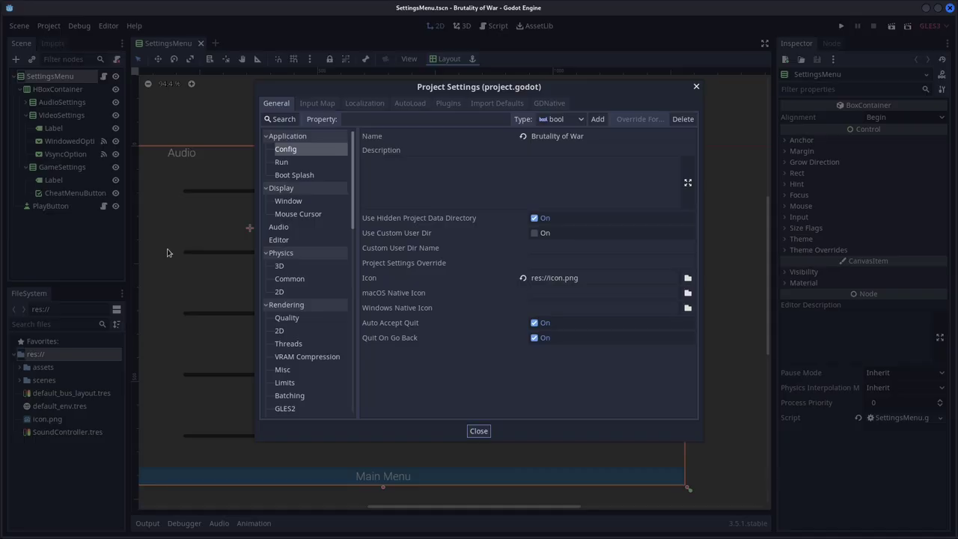
- Add '#TODO: Save this data to a file' notes under the fullscreen handler and in _process
left_click(287, 215)
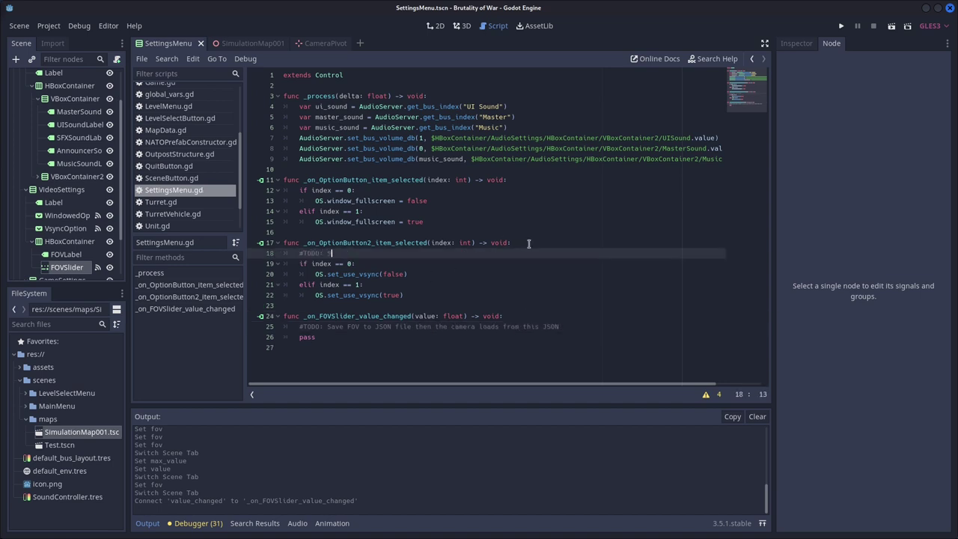
left_click(528, 177)
key("Return")
type("#TODO: Save this data to a file")
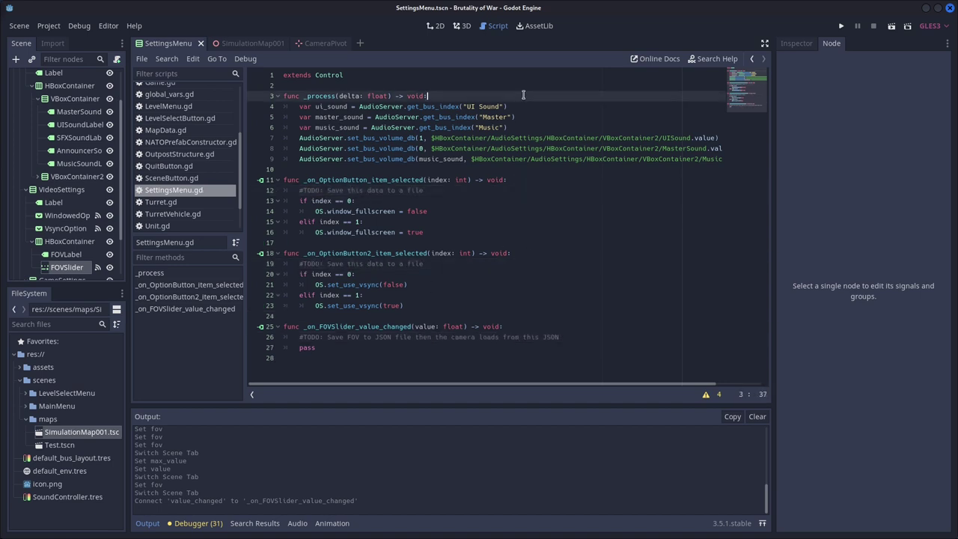
key("Return")
type("#TODO: Save")
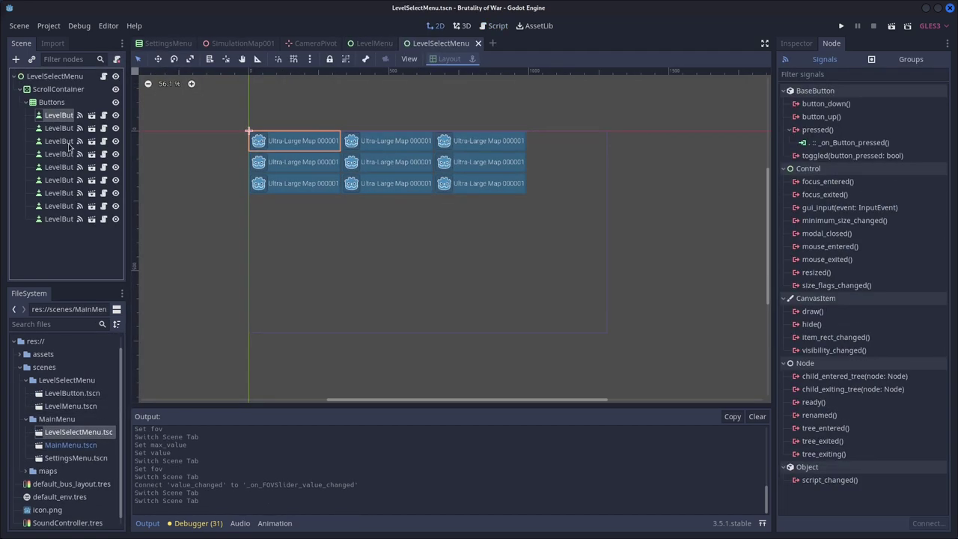
- Make level buttons expand vertically, set the music mix target to Surround, and label Simulation 01
left_click(869, 372)
scroll(322, 165, "up", 1)
left_click(59, 116)
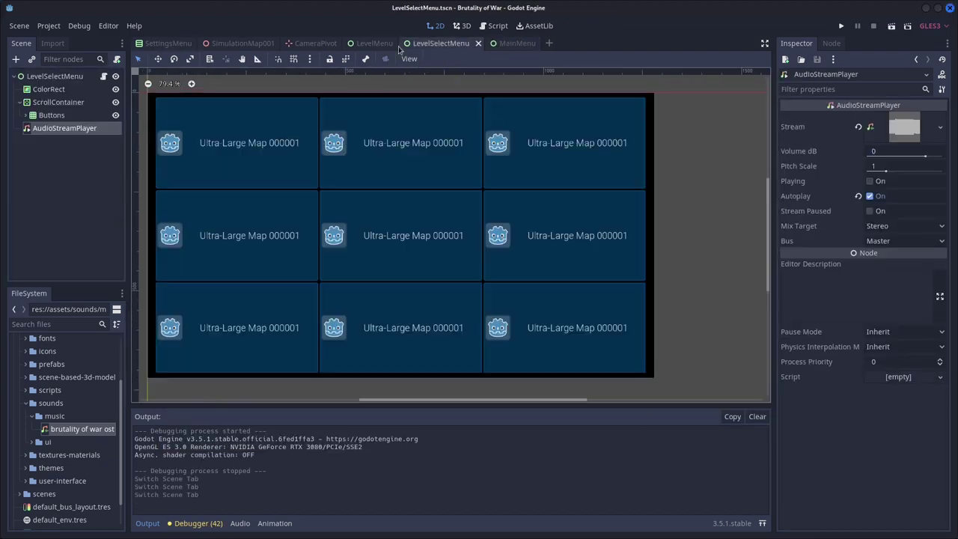
left_click(893, 227)
left_click(893, 253)
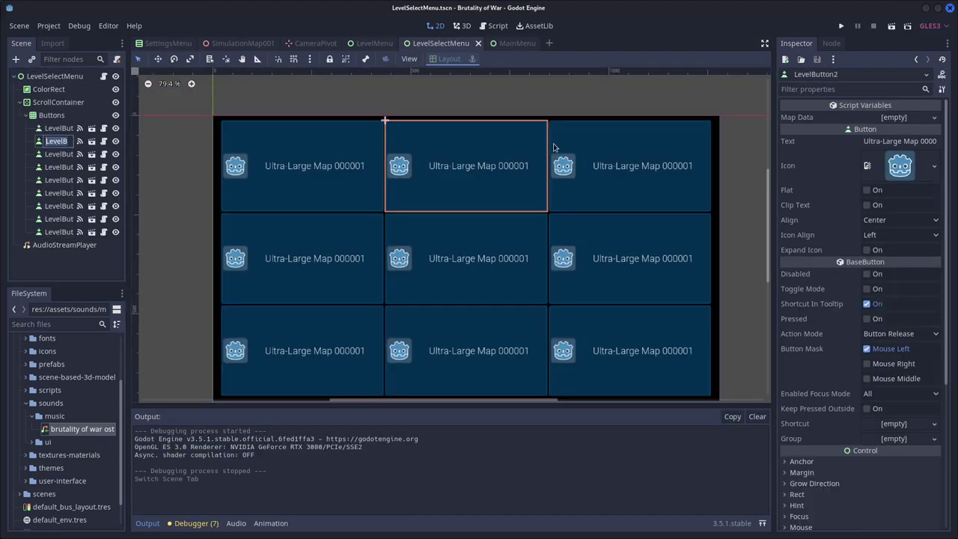
type("Si")
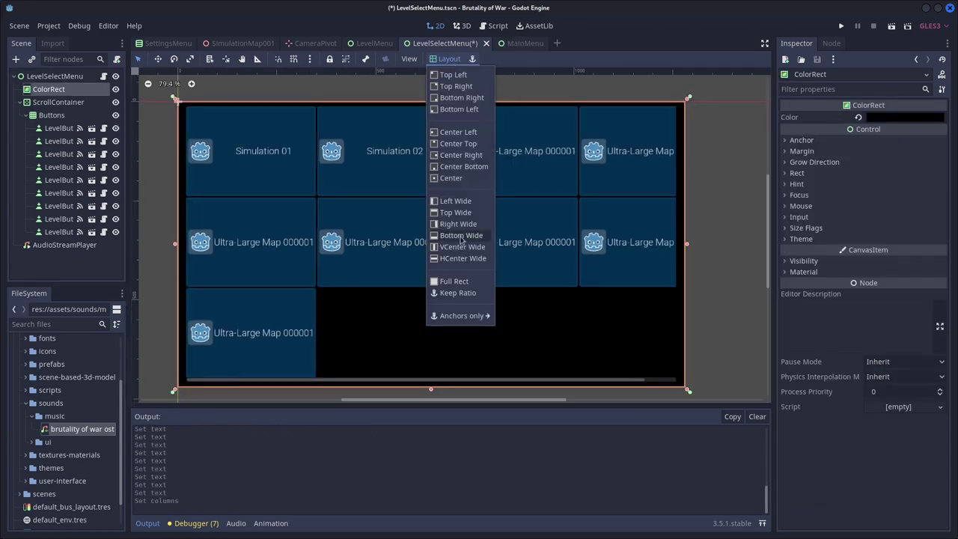
- Apply an anchor layout preset to the background and select the second level button
left_click(449, 58)
left_click(450, 178)
left_click(53, 115)
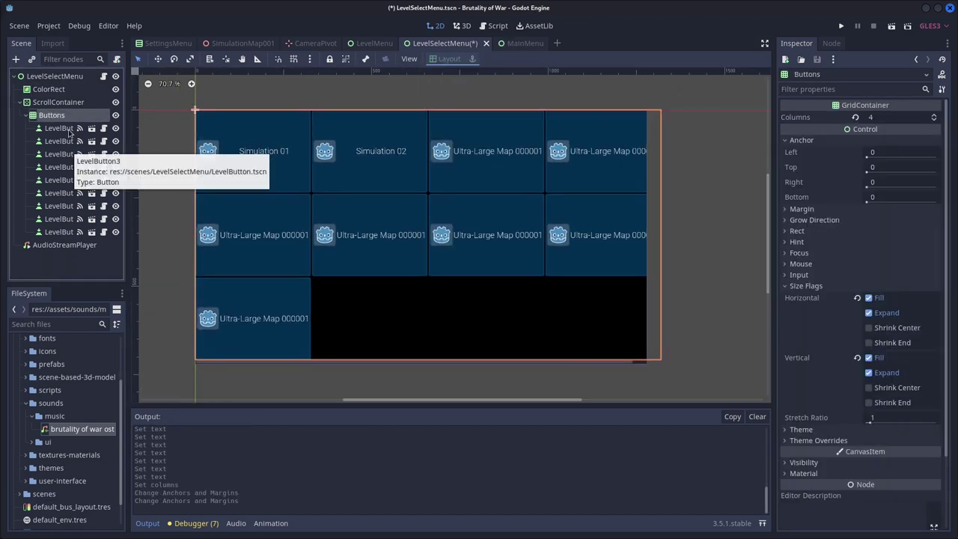
left_click(56, 141)
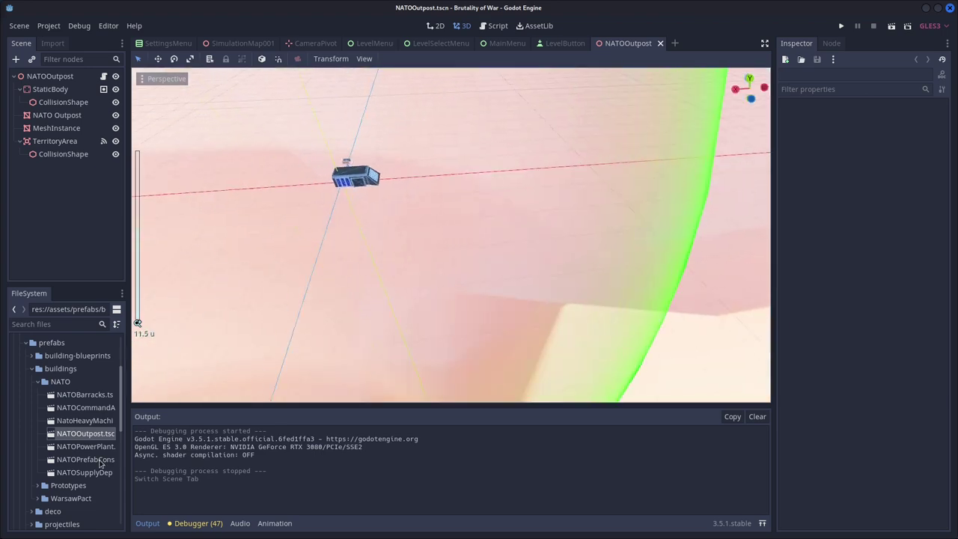
- Open the NATOPrefabConstructor scene and its BuildingBlueprint script
double_click(99, 460)
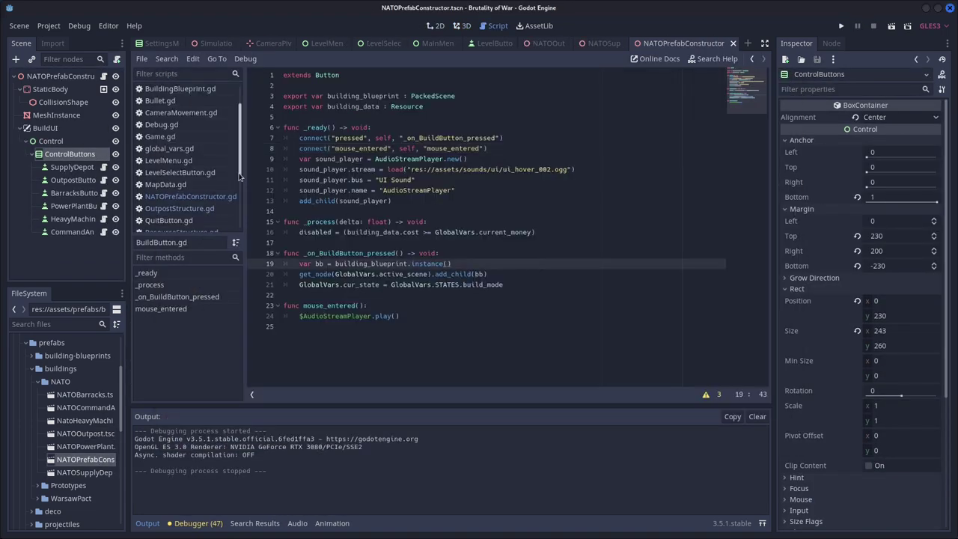
scroll(419, 211, "up", 1)
left_click(418, 211)
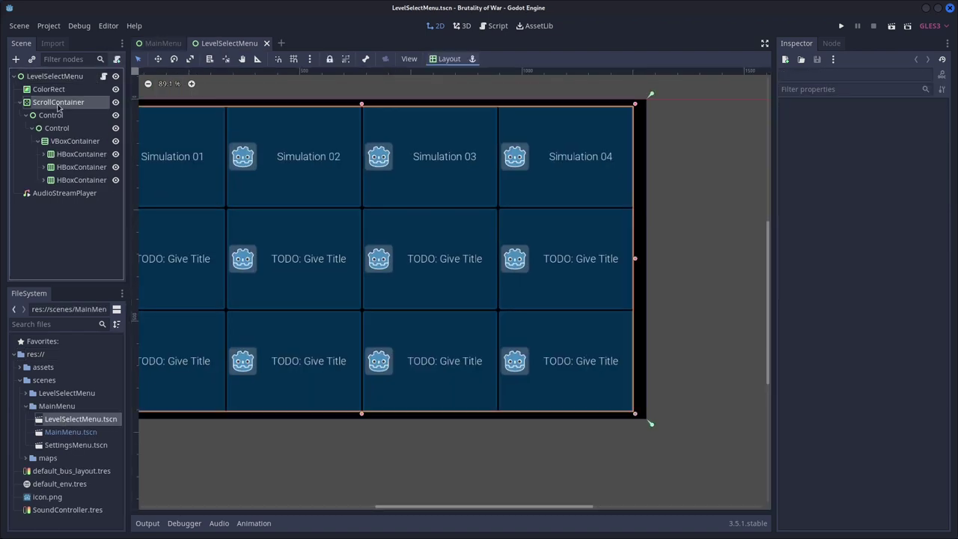
scroll(601, 246, "down", 3)
- Save the LevelSelectMenu scene and run it to test the level menu
key("ctrl+s")
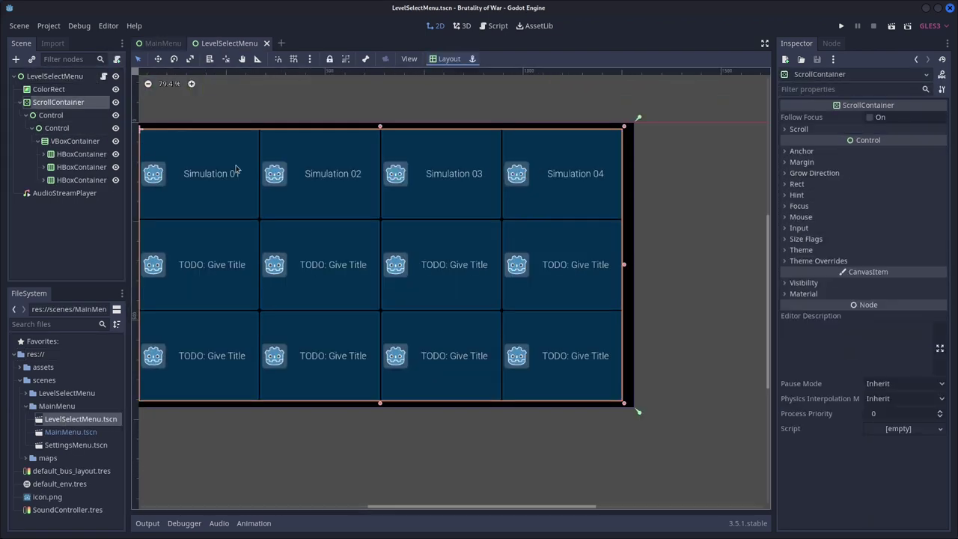
scroll(406, 186, "up", 3)
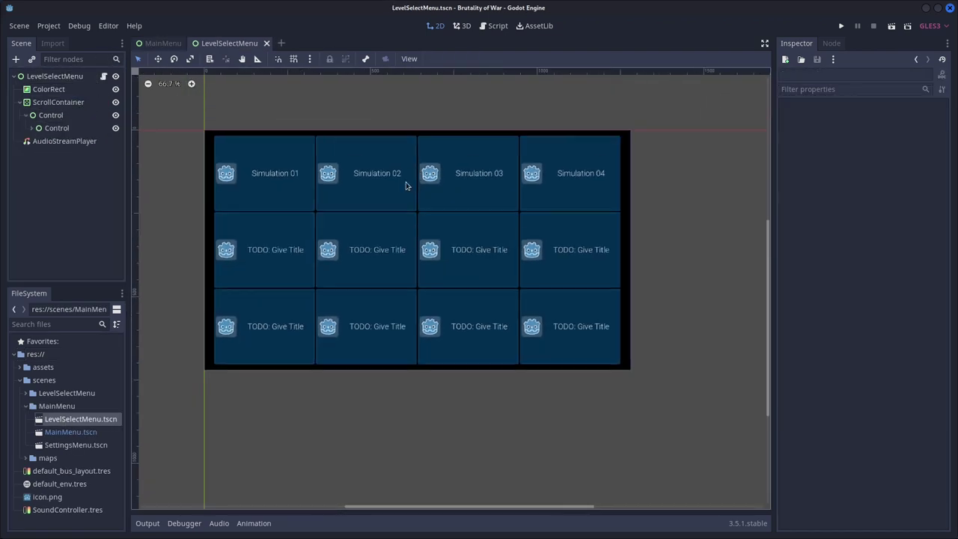
key("F6")
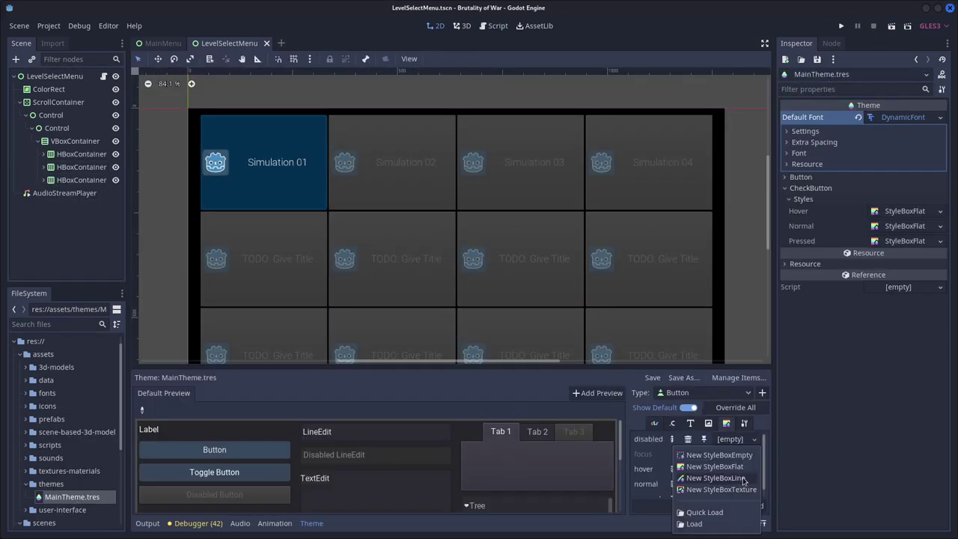
- Give disabled buttons an empty style and reopen the NATOPrefabConstructor prefab
left_click(715, 454)
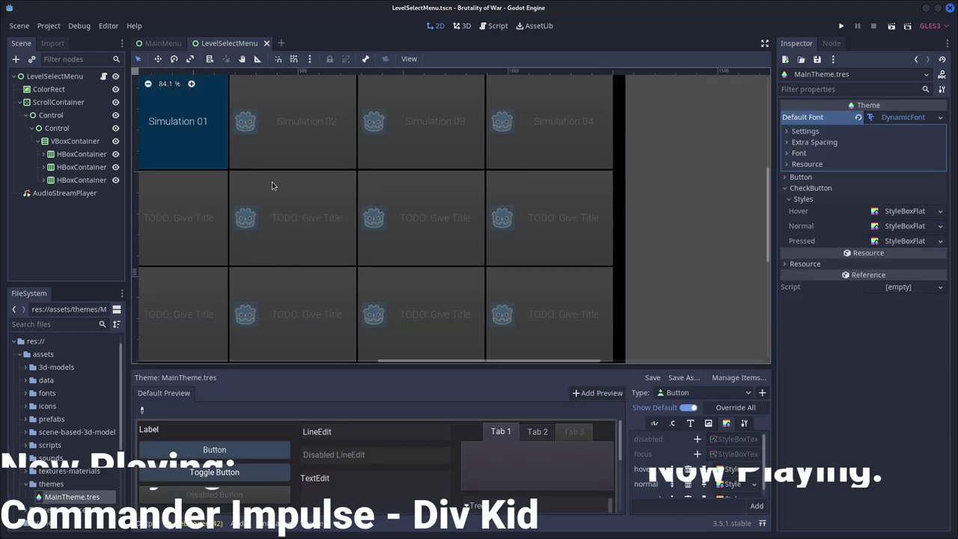
scroll(27, 448, "down", 3)
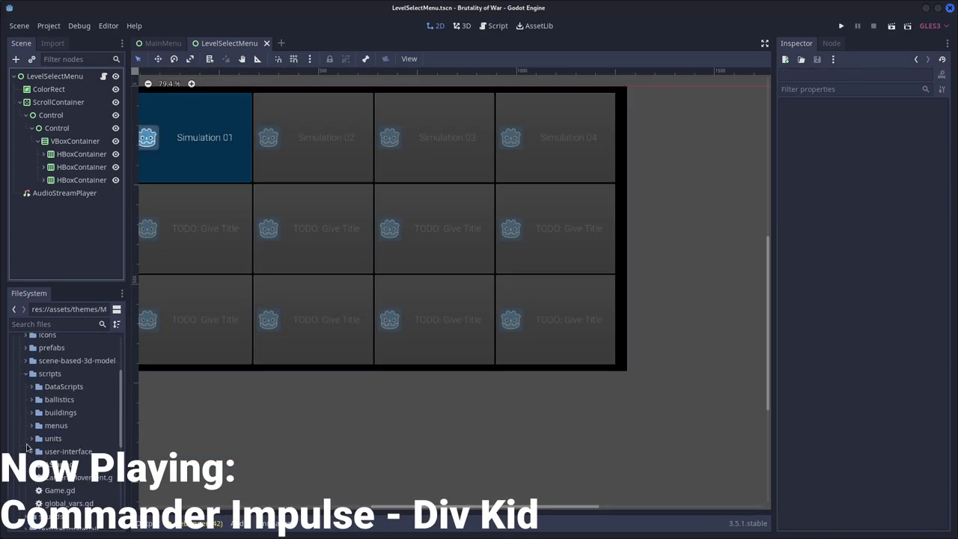
double_click(84, 440)
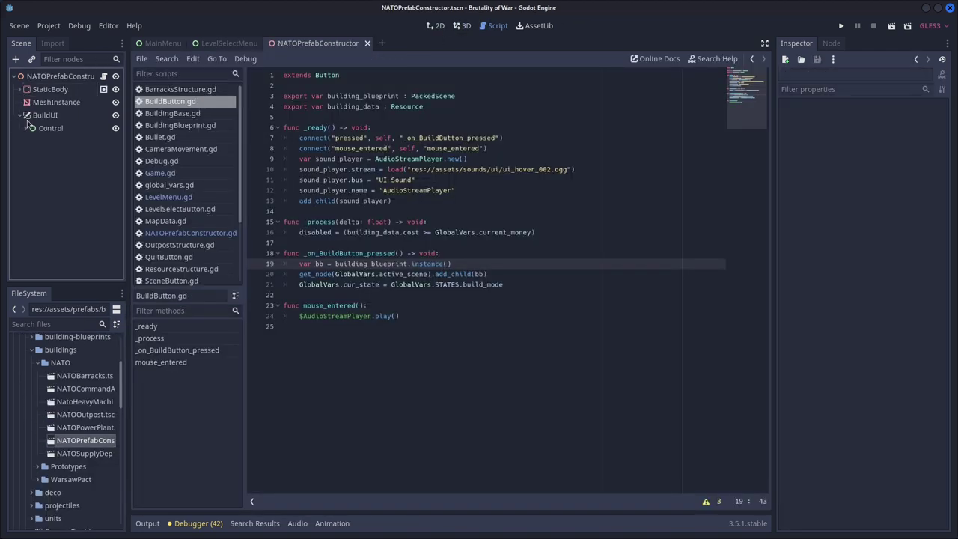
- Add a new line in the build handler and run the game into the first simulation level
left_click(27, 125)
left_click(628, 284)
key("Return")
type("get_node(\"../../../../\").")
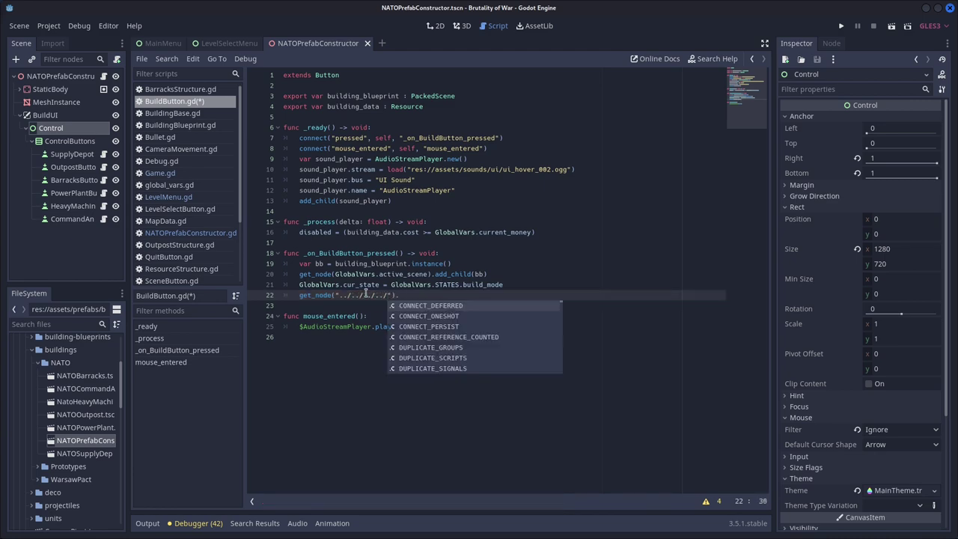
key("F5")
left_click(477, 443)
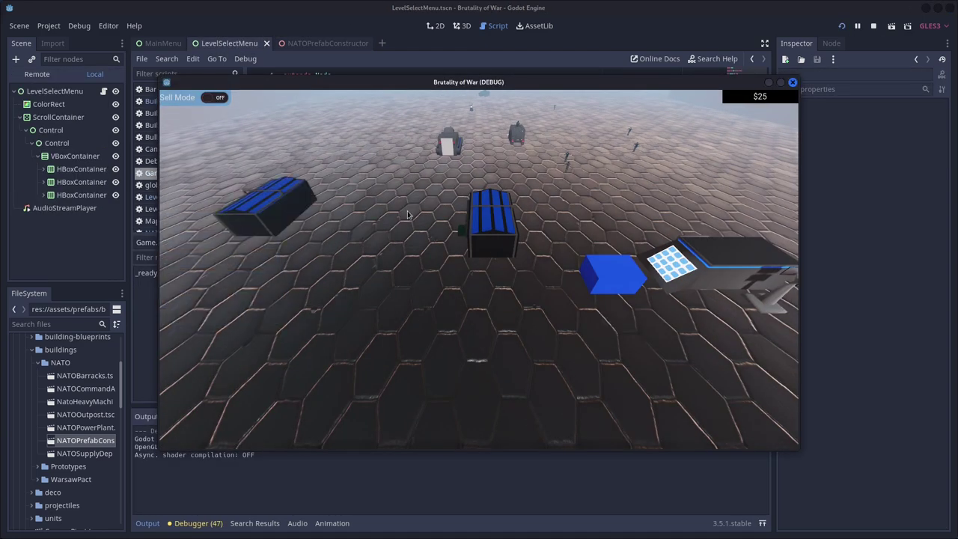
- Move the spawn frame check into _process in the BuildingBlueprint script, near the 60 threshold
left_click(793, 81)
left_click(179, 125)
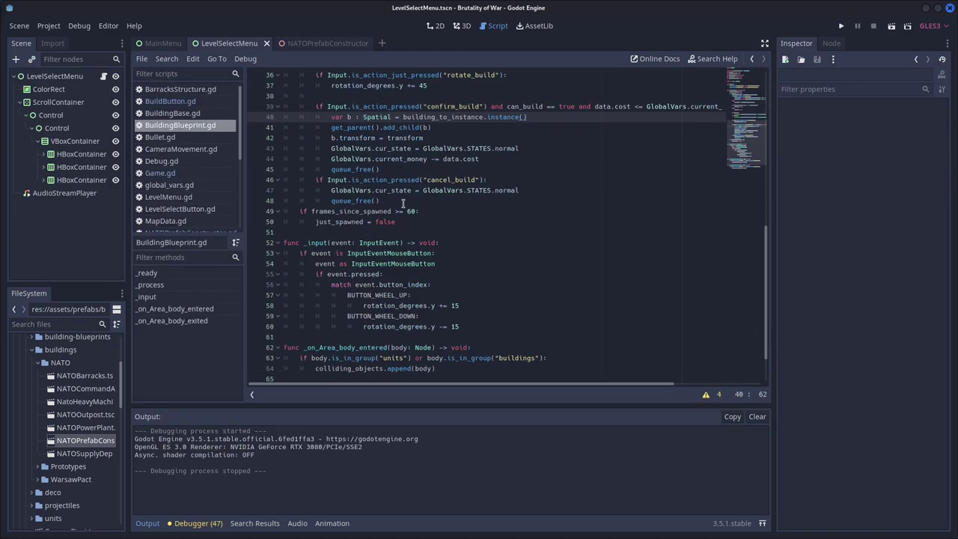
left_click_drag(299, 211, 404, 221)
key("alt+Up")
key("alt+Up")
key("alt+Up")
key("alt+Up")
key("alt+Up")
key("alt+Up")
left_click(838, 25)
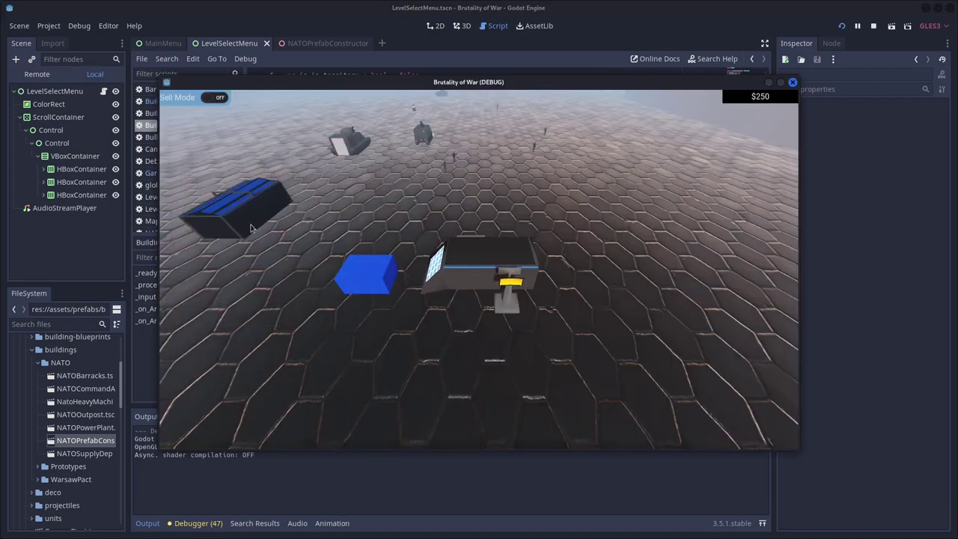
left_click(792, 82)
left_click(417, 201)
- Relaunch the level to test it, then remove the debug print line
left_click(841, 27)
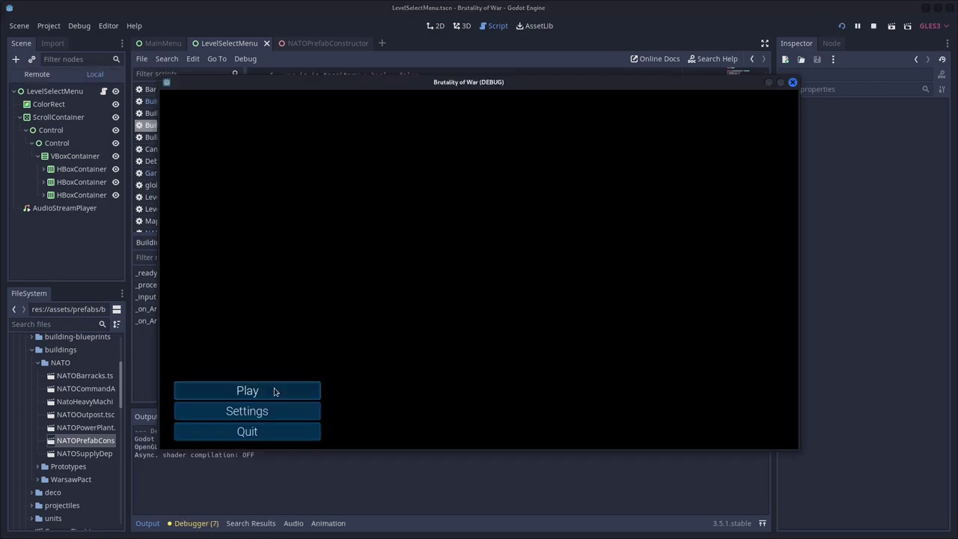
left_click(274, 391)
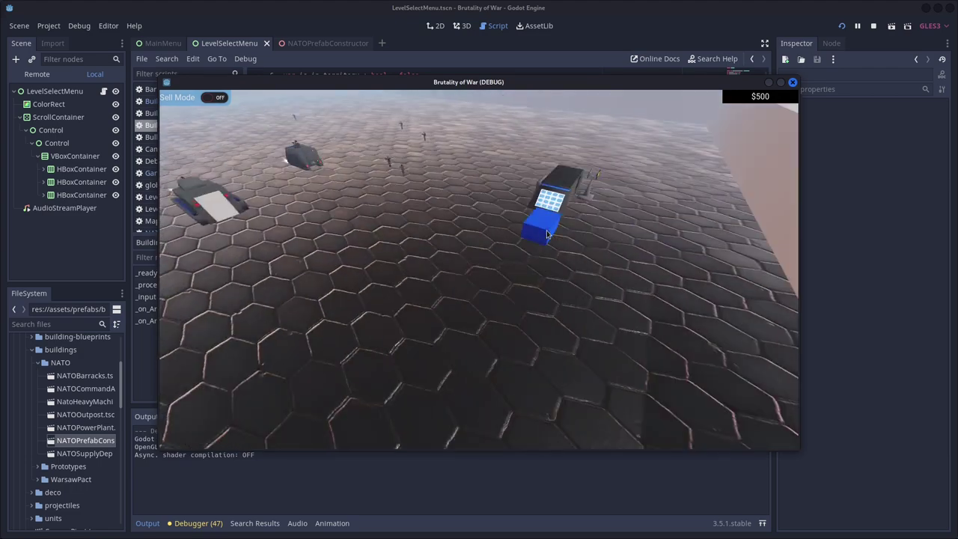
key("F8")
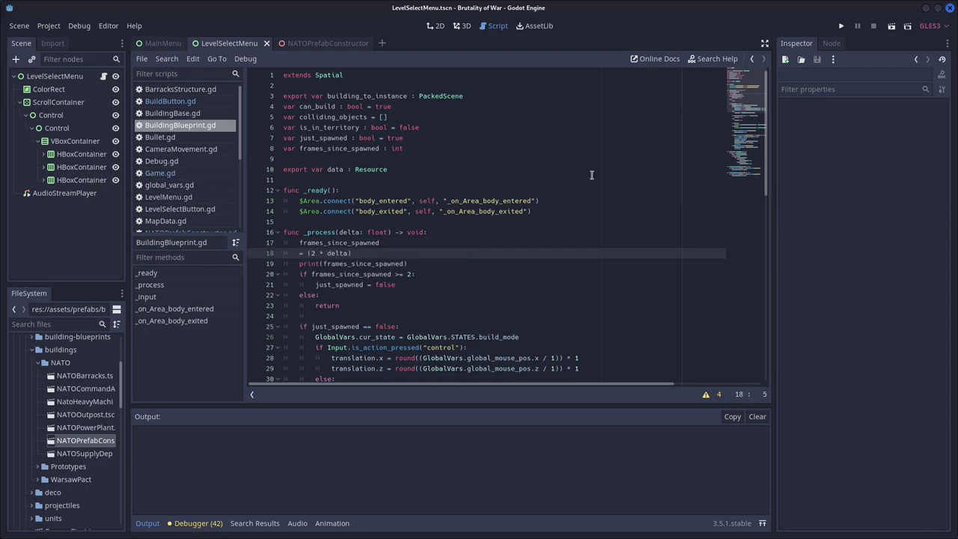
key("F5")
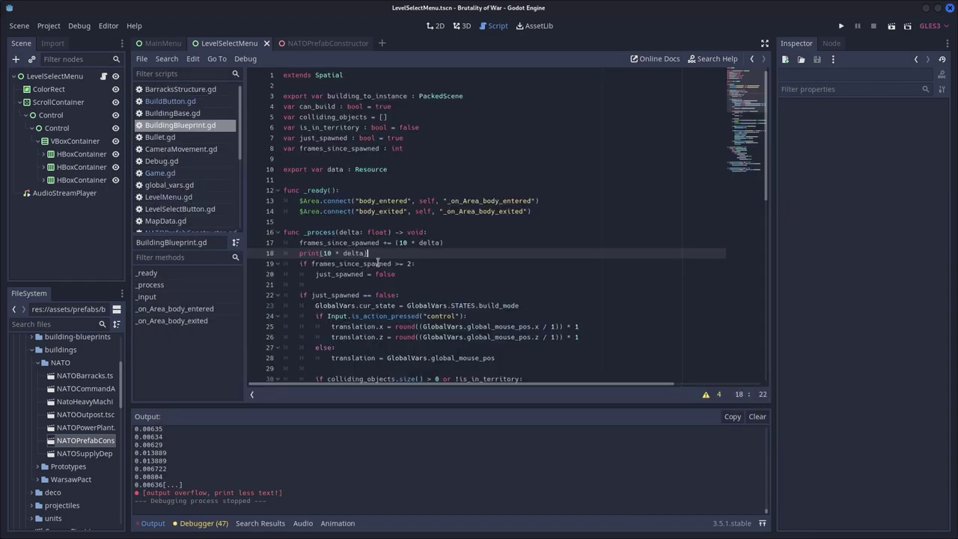
key("ctrl+z")
key("ctrl+z")
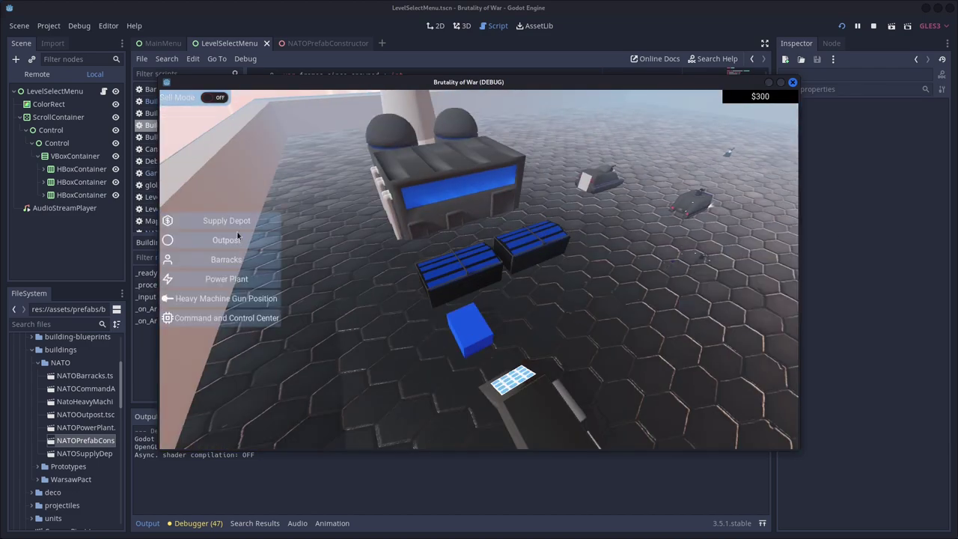
- Place a power plant and three more buildings in the running game, then stop it
left_click(238, 237)
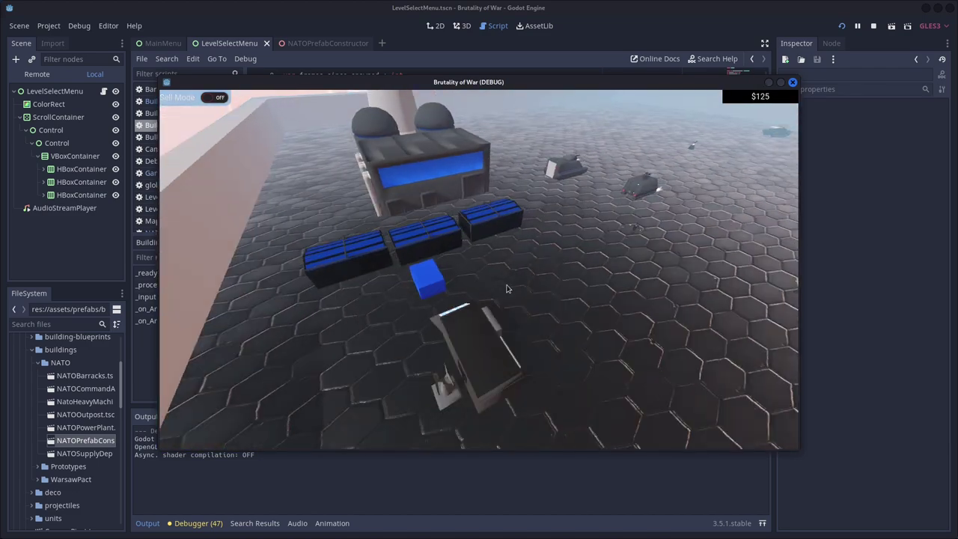
left_click(298, 245)
left_click(252, 229)
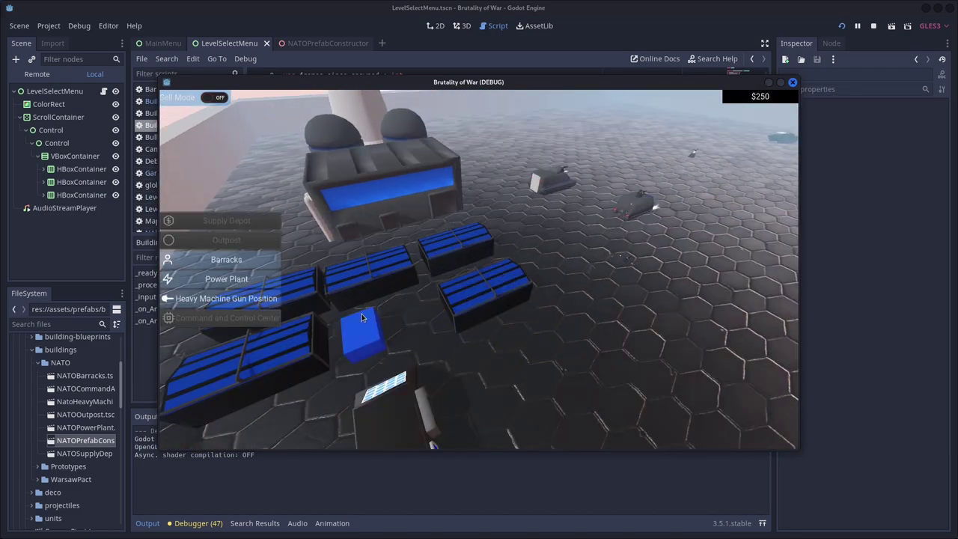
left_click(225, 276)
key("F8")
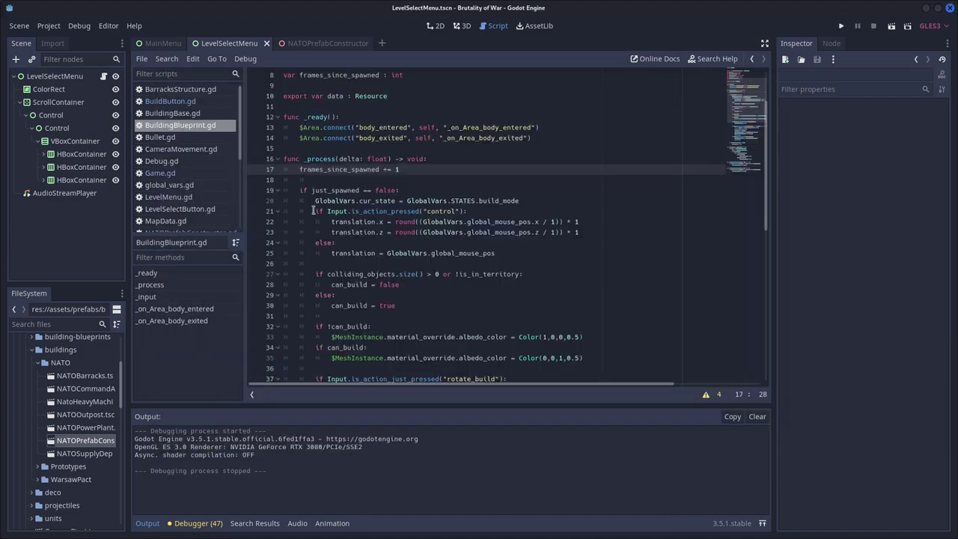
left_click(160, 173)
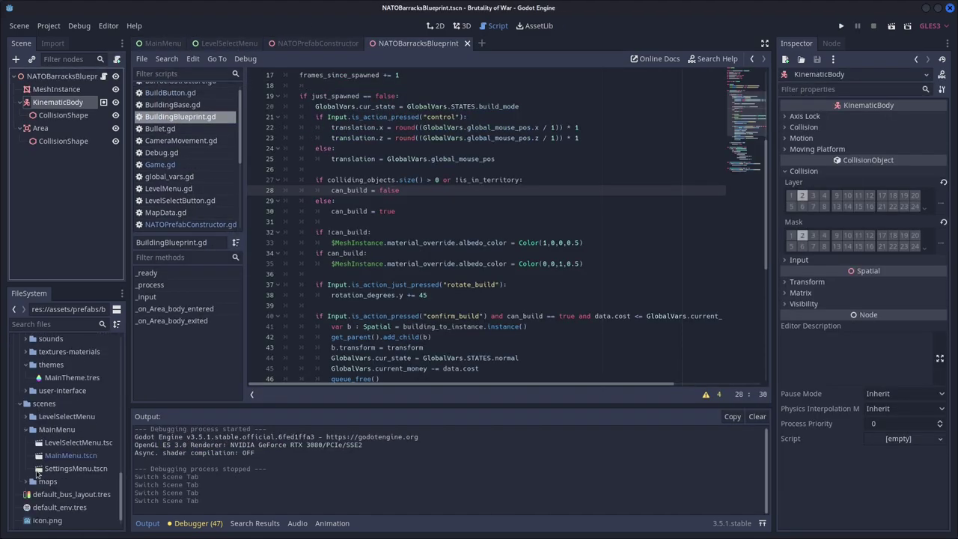
- Open SimulationMap001, select its StaticBody, and launch a level to test building placement
left_click(38, 481)
double_click(75, 494)
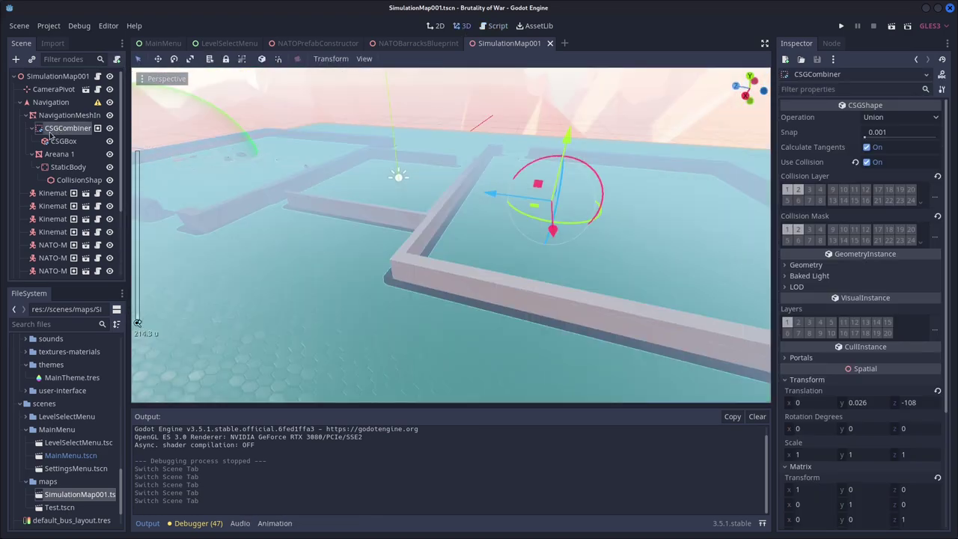
left_click(375, 173)
key("F5")
left_click(246, 389)
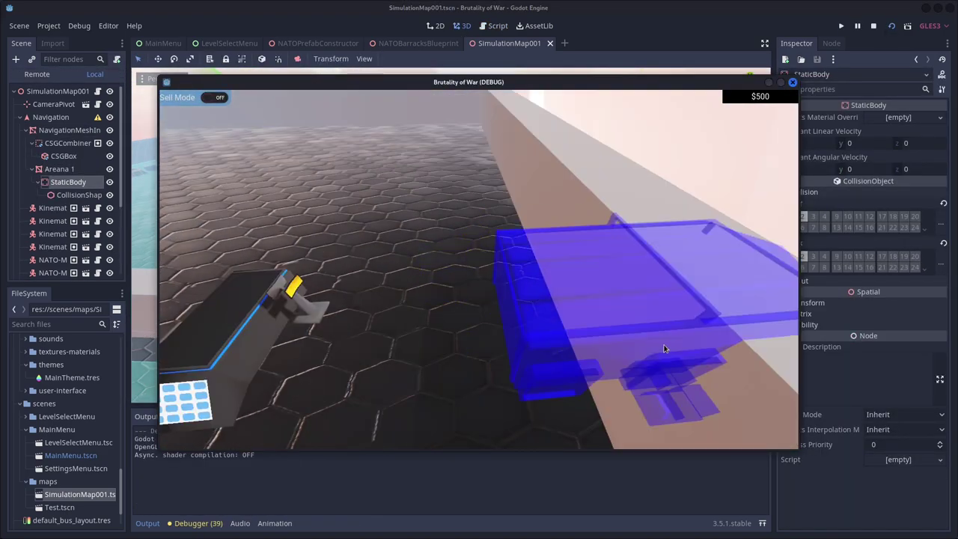
- Alternate between the blueprint and SimulationMap001, rerunning the map to test terrain collision
scroll(459, 267, "down", 5)
scroll(431, 246, "up", 5)
key("F8")
key("ctrl+z")
key("ctrl+z")
key("ctrl+z")
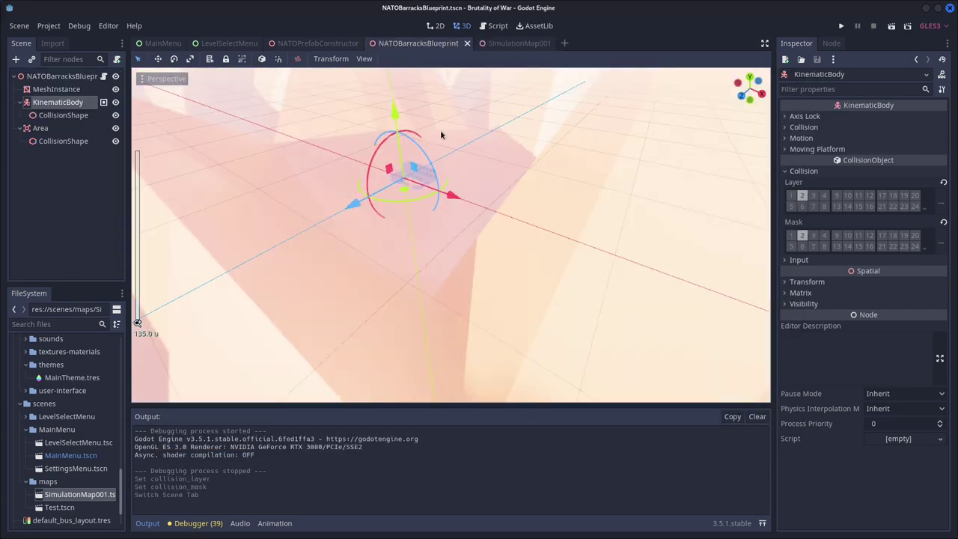
key("ctrl+z")
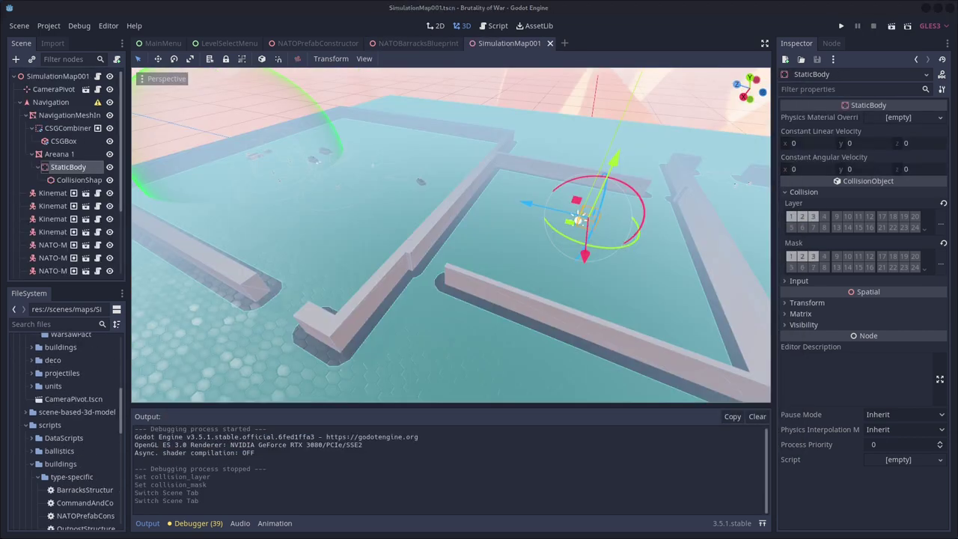
key("F6")
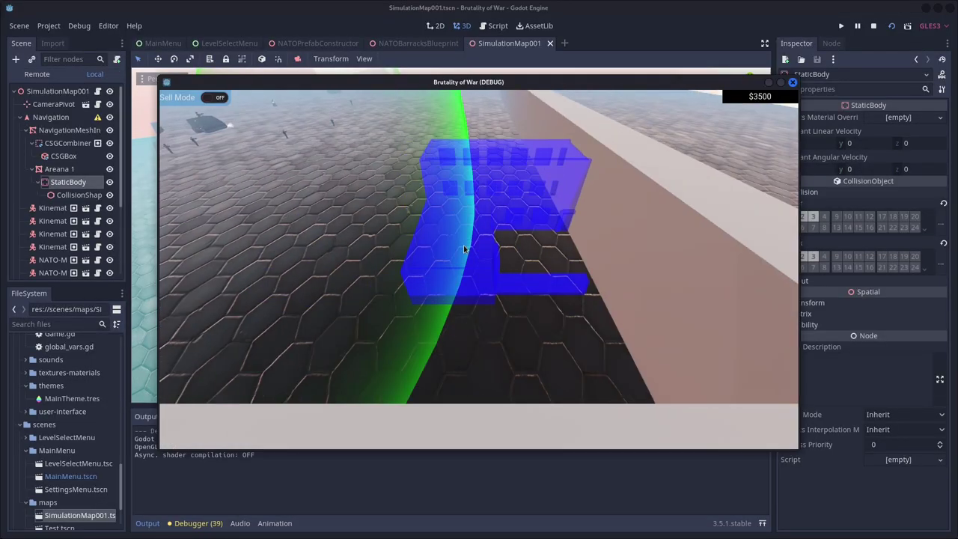
key("F8")
key("ctrl+z")
key("ctrl+z")
key("ctrl+z")
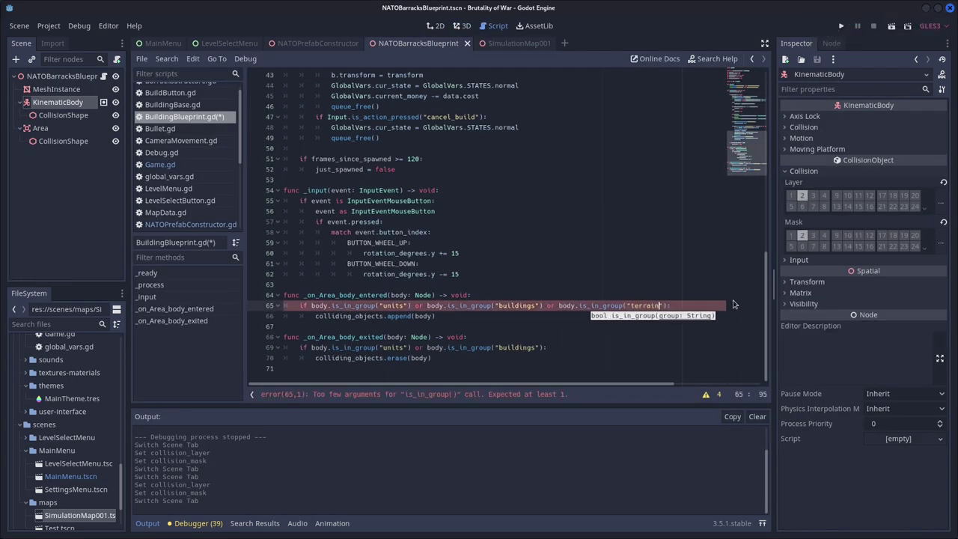
key("ctrl+z")
key("ctrl+z")
key("F6")
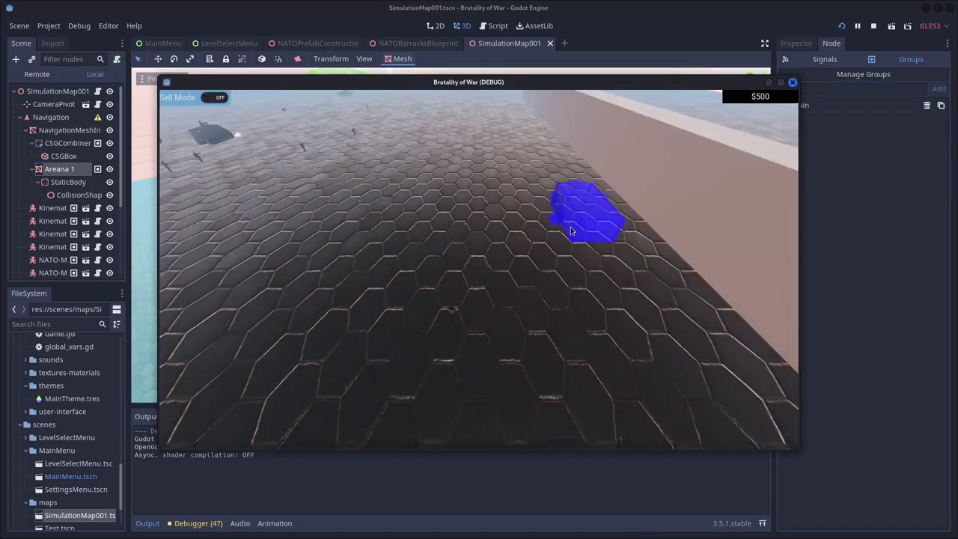
key("F8")
- Add the map area to the 'terrain' group and rerun the map to verify placement
type("rain")
key("Return")
key("F6")
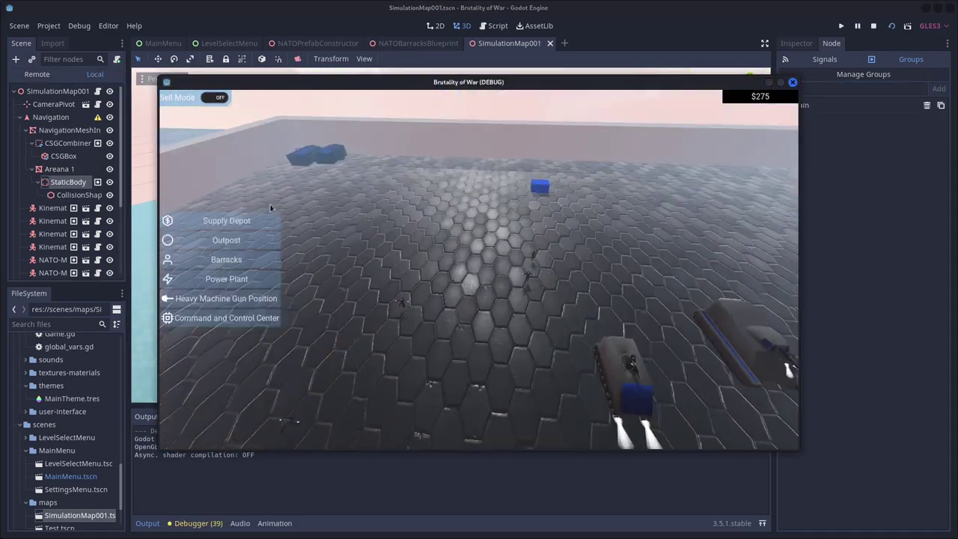
key("F8")
middle_click_drag(419, 215, 401, 171)
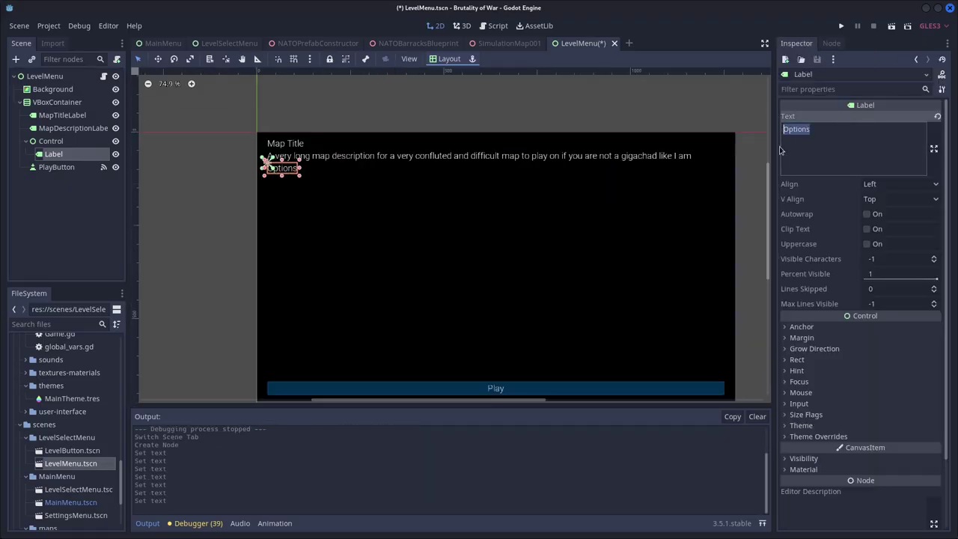
- Rename the label to ModifiersLabel and add an HBoxContainer under Control
double_click(53, 153)
type("ModifiersLabel")
key("Return")
right_click(51, 140)
left_click(224, 127)
type("labe")
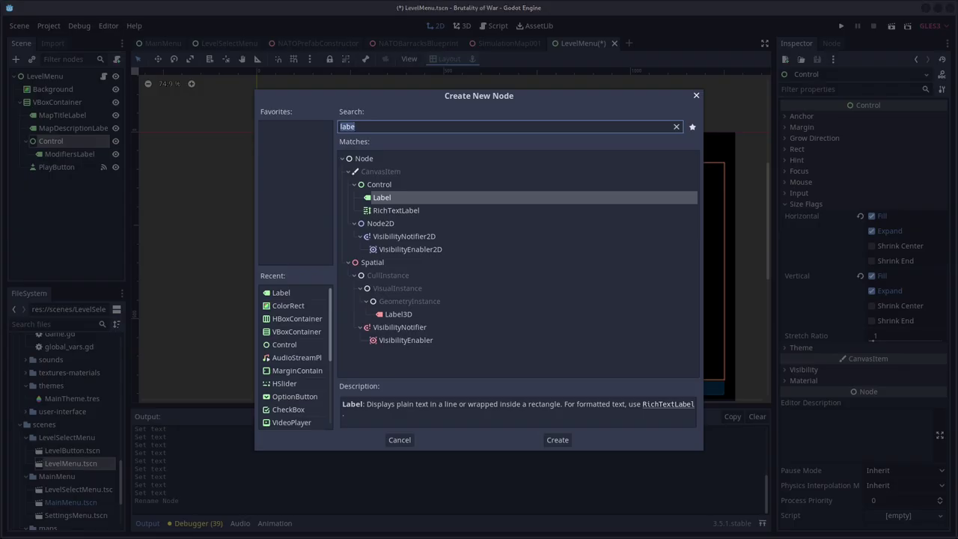
type("hbox")
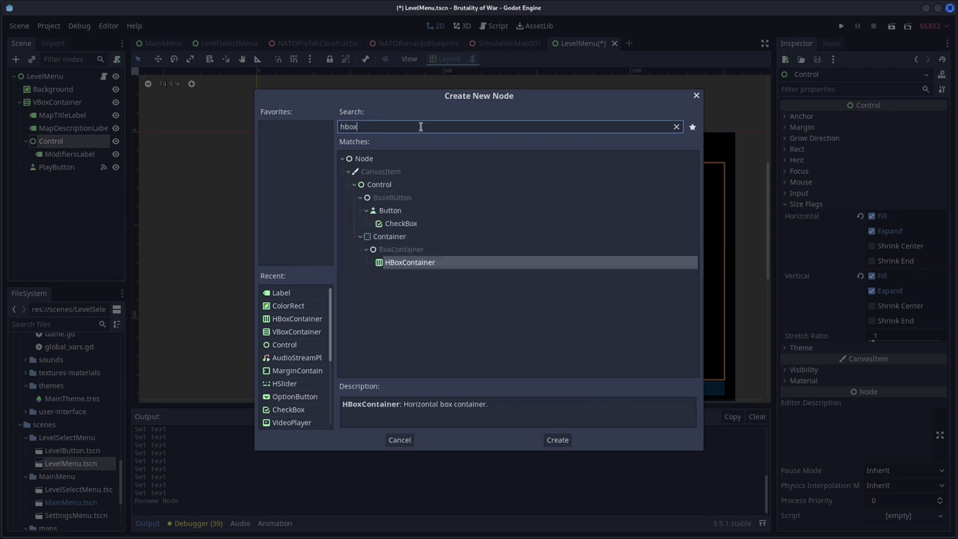
key("Return")
right_click(51, 141)
left_click(82, 247)
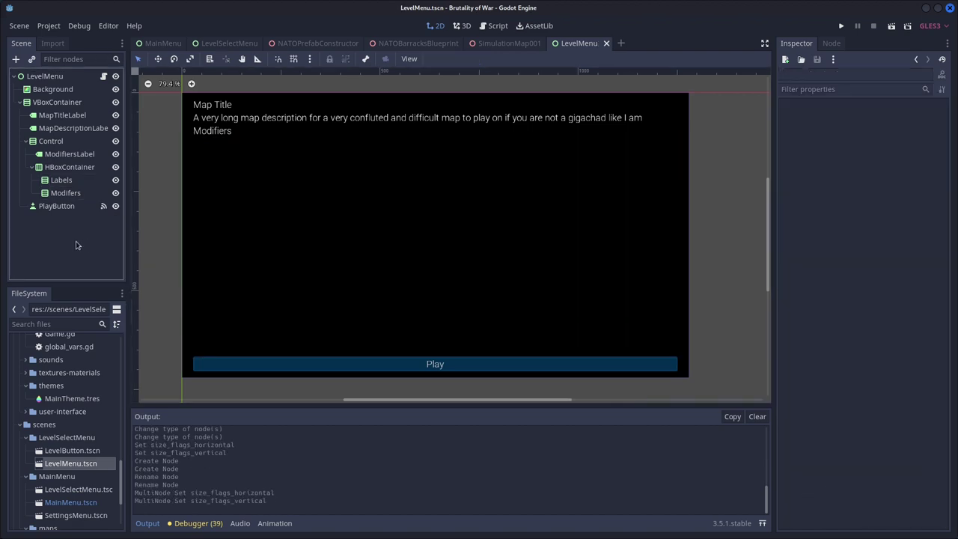
- Add an 'Infinite Money' Label and a CheckBox under Modifers, adjust its theme overrides, and save
key("ctrl+a")
type("lab")
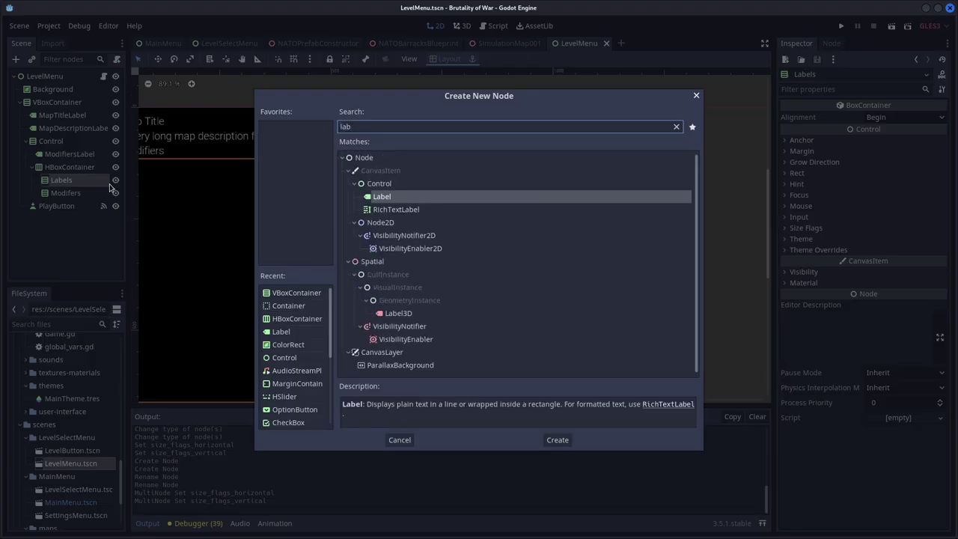
key("Return")
type("Infinite Money")
key("ctrl+a")
type("chec")
key("Return")
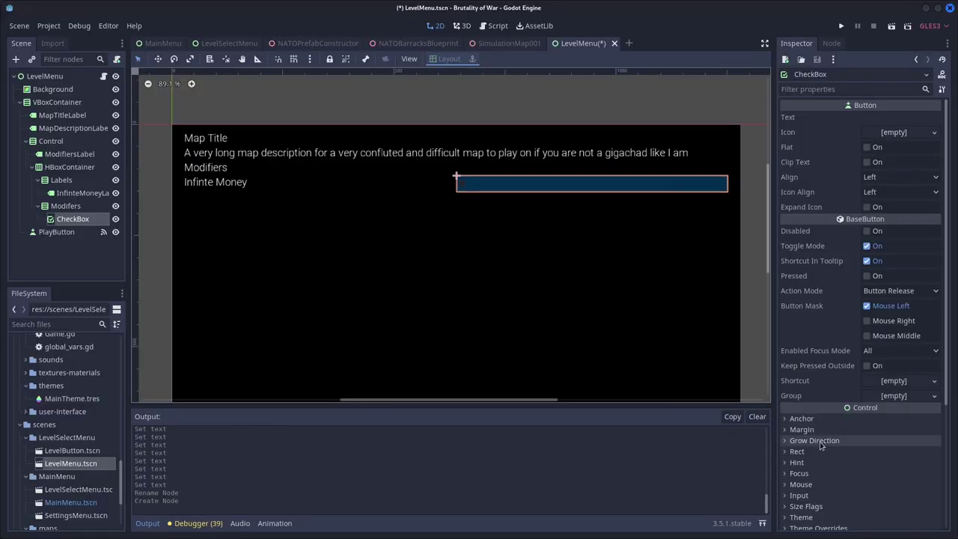
scroll(861, 337, "down", 5)
left_click(819, 368)
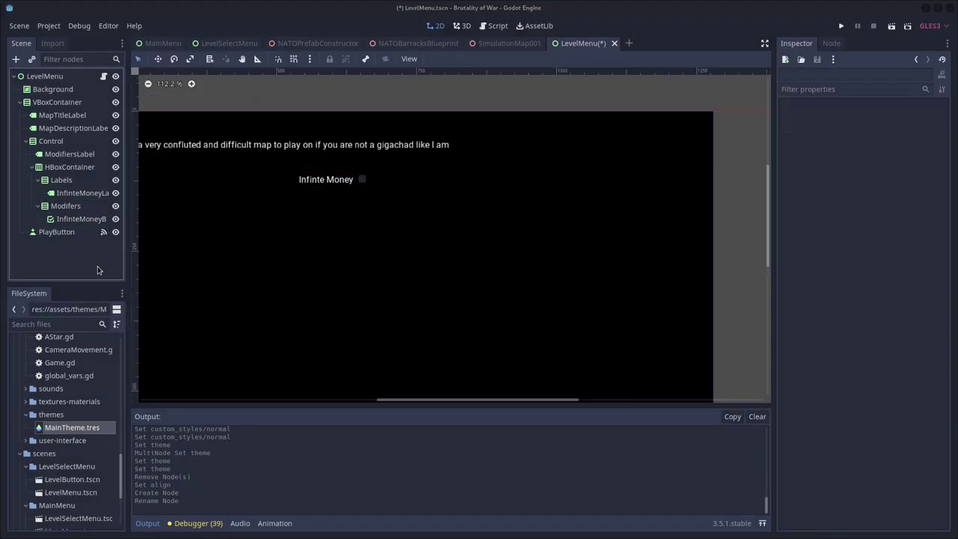
key("ctrl+s")
scroll(433, 193, "down", 2)
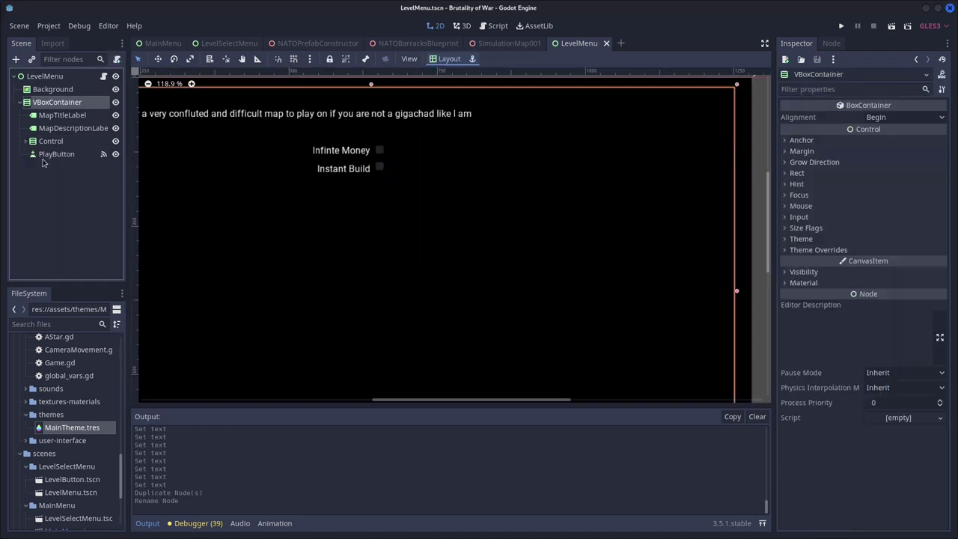
- Connect the Instant Build checkbox's pressed signal and finish the 'actually effects gameplay' TODO comment
left_click(19, 102)
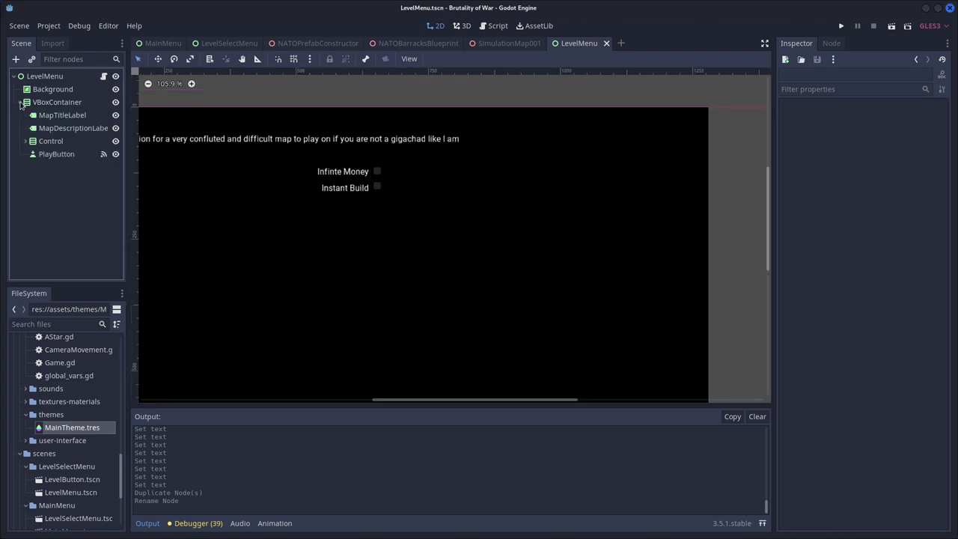
scroll(387, 166, "down", 3)
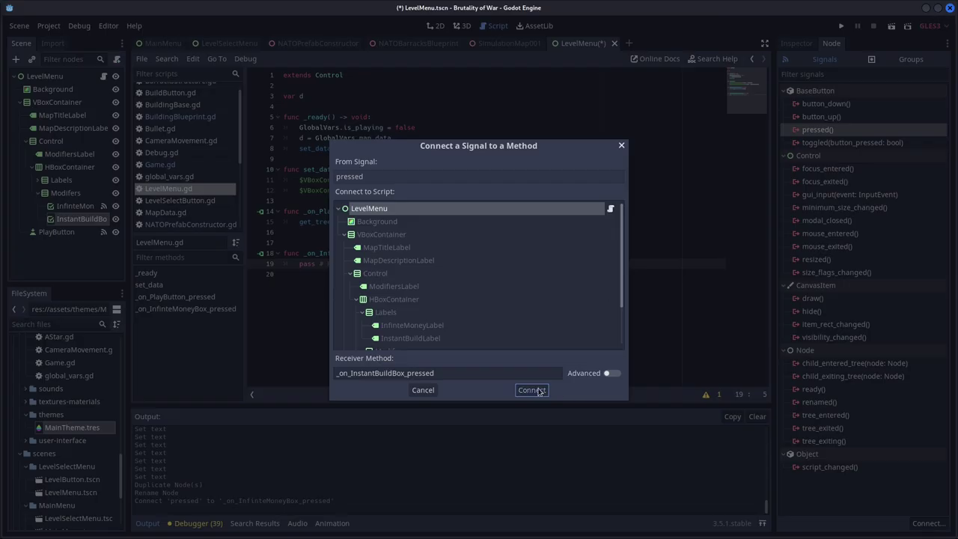
left_click(531, 390)
left_click(470, 261)
type("#TODO: Connect this to global_vars to it a")
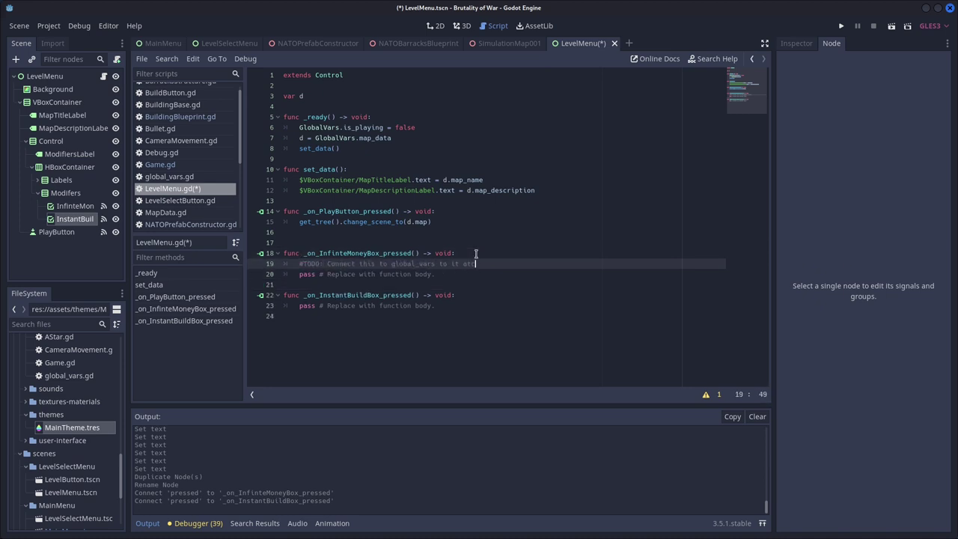
type("tually effects gameplay")
left_click_drag(435, 274, 264, 275)
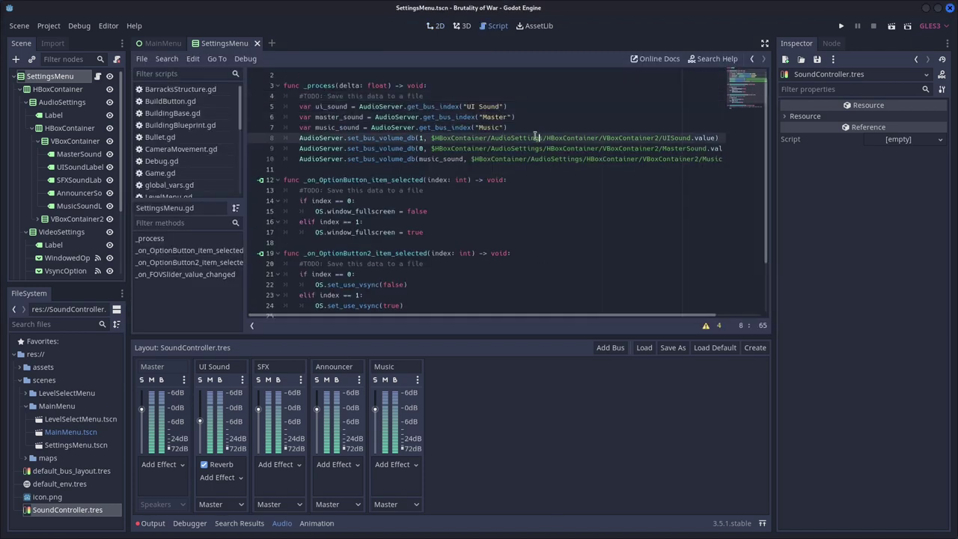
- Declare sfx and announcer_sound bus index variables using AudioServer.get_bus_index in SettingsMenu.gd
key("Return")
type("var sfx_sound = AudioServer.get_bus_index(\"SFX")
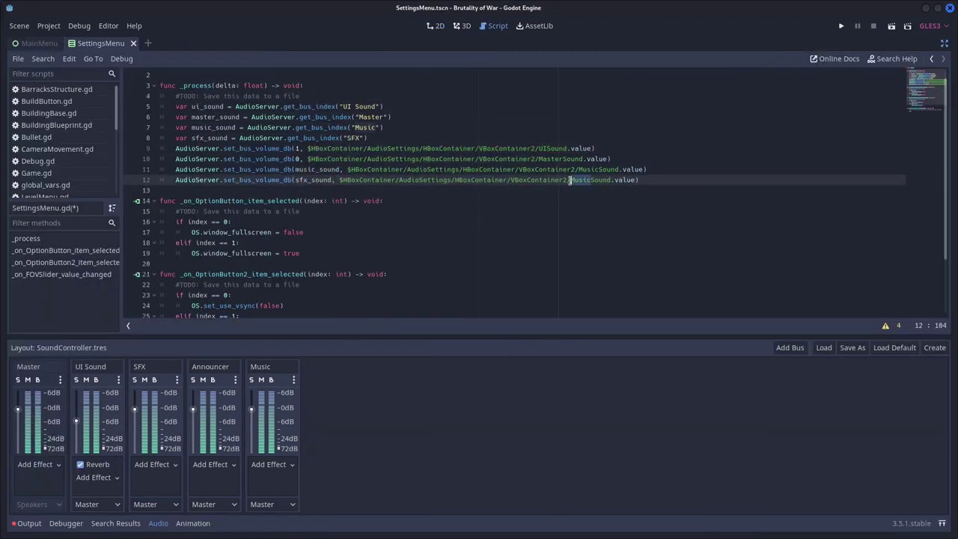
left_click(944, 45)
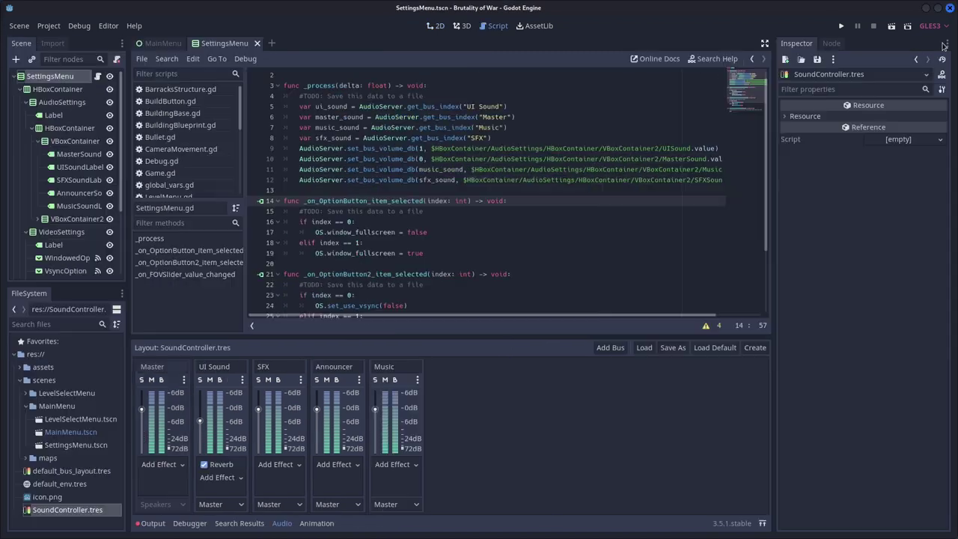
key("ctrl+shift+F11")
left_click(402, 137)
key("Return")
type("var announcer_sound = AudioServer.get_bus_")
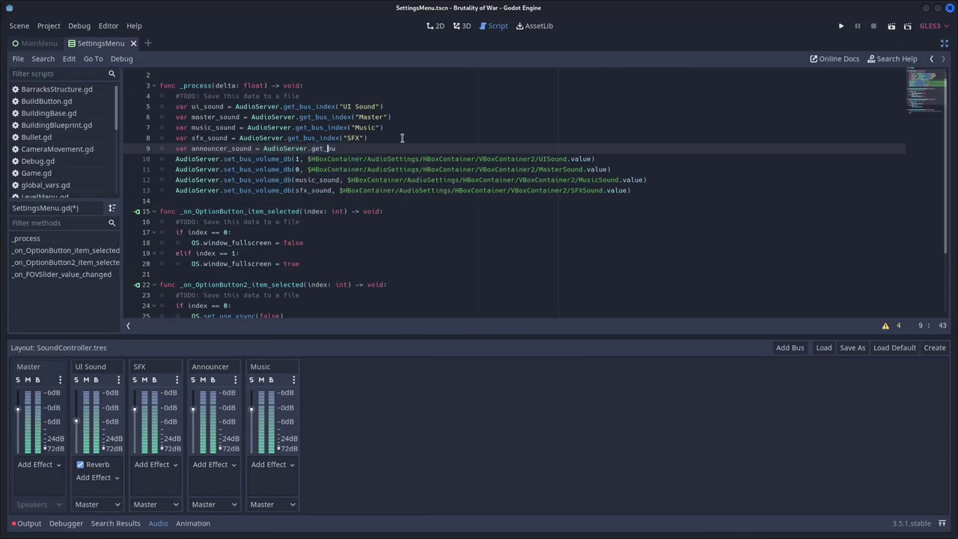
type("index(\"Announcer")
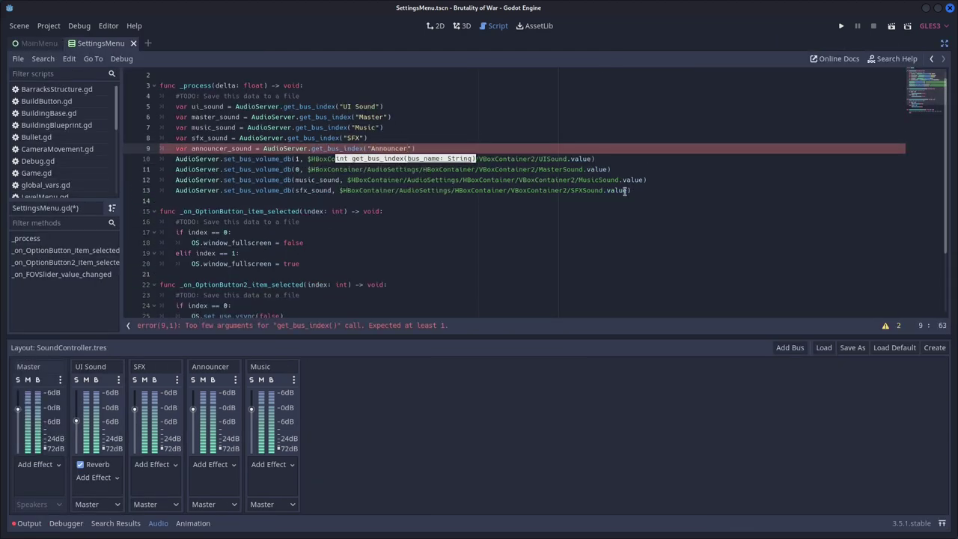
- Save the settings scene and return to the blank line under extends Control in the script
left_click(624, 191)
key("ctrl+shift+F11")
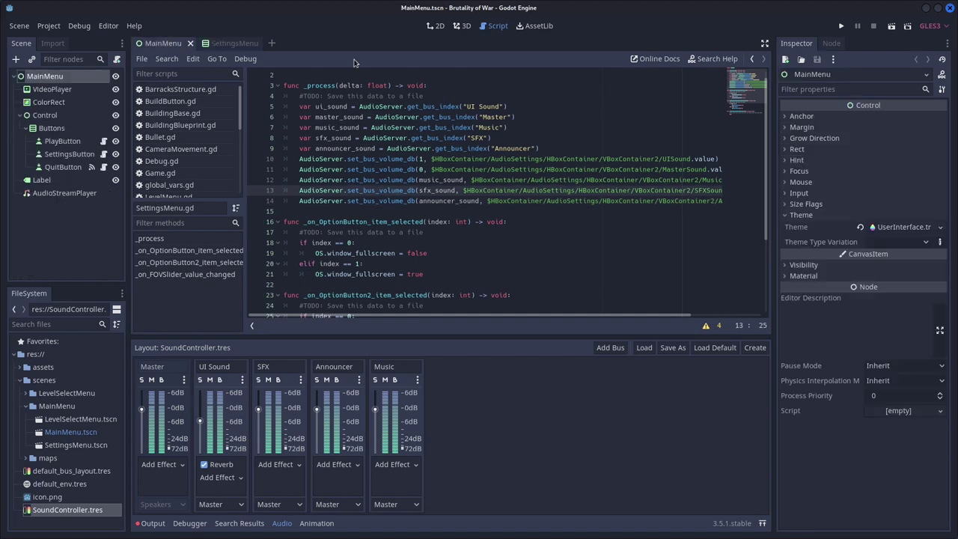
left_click(435, 25)
key("ctrl+s")
key("ctrl+F3")
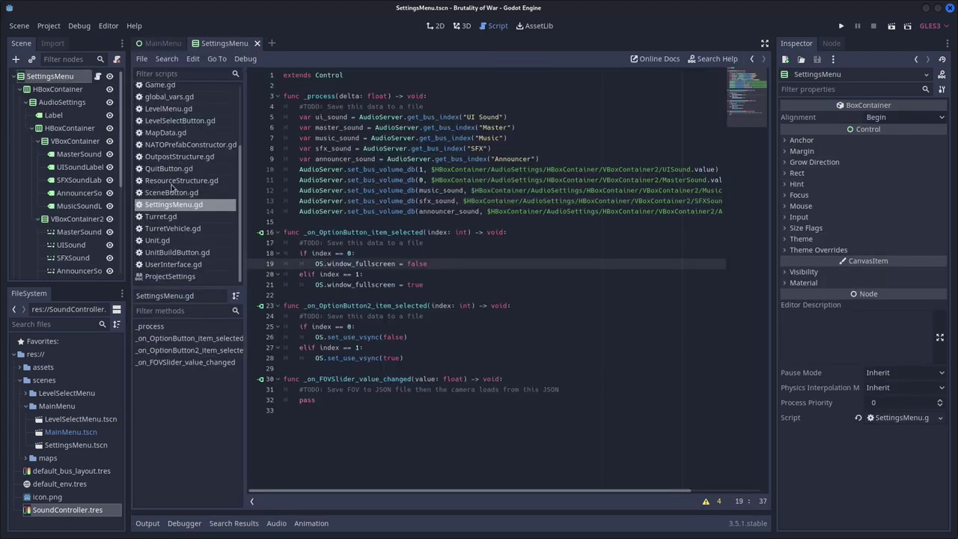
left_click(288, 86)
type("var master_b")
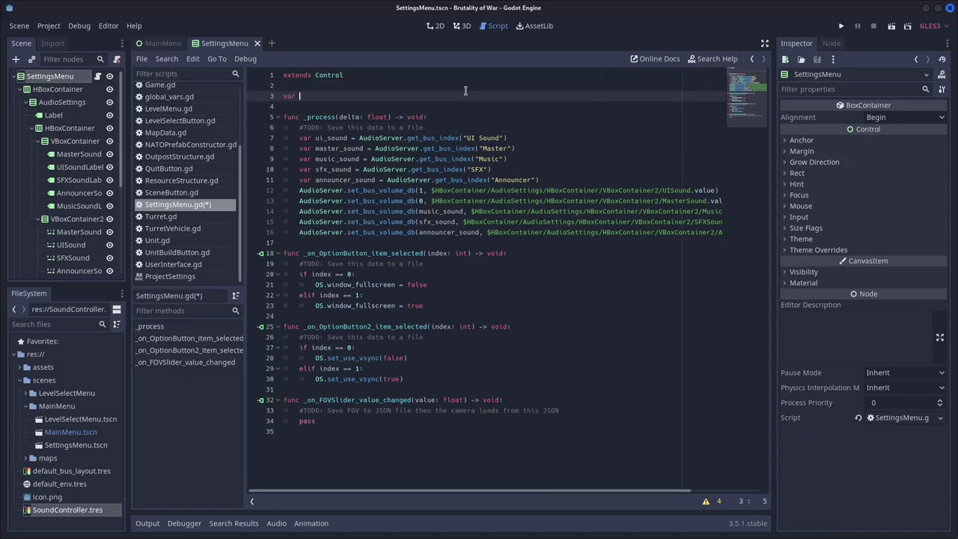
- Declare float variables for the master, UI, music and SFX volumes
key("BackSpace")
type("volume : float var ui_sound : float var music_so")
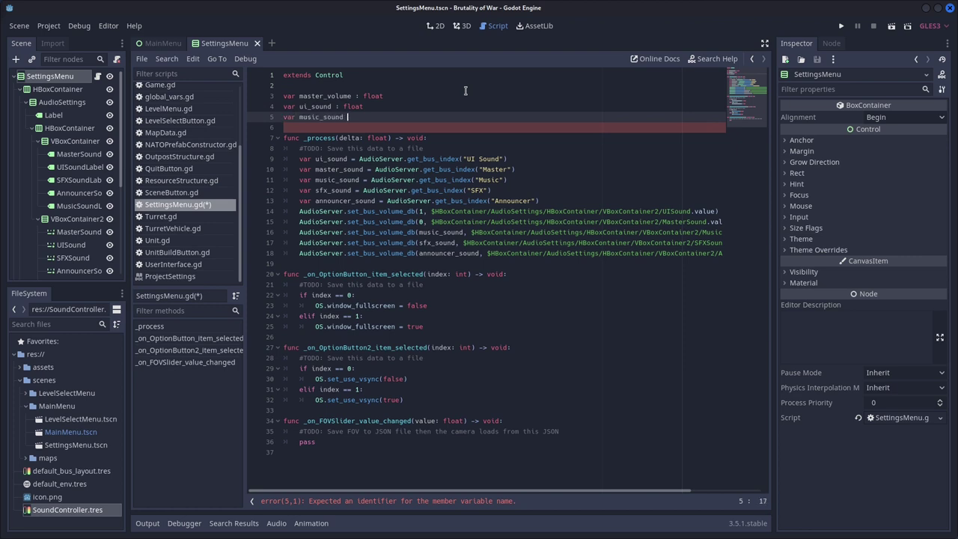
type("und : float var sfx_sound : float var announcer_sound : float")
left_click_drag(718, 232, 299, 232)
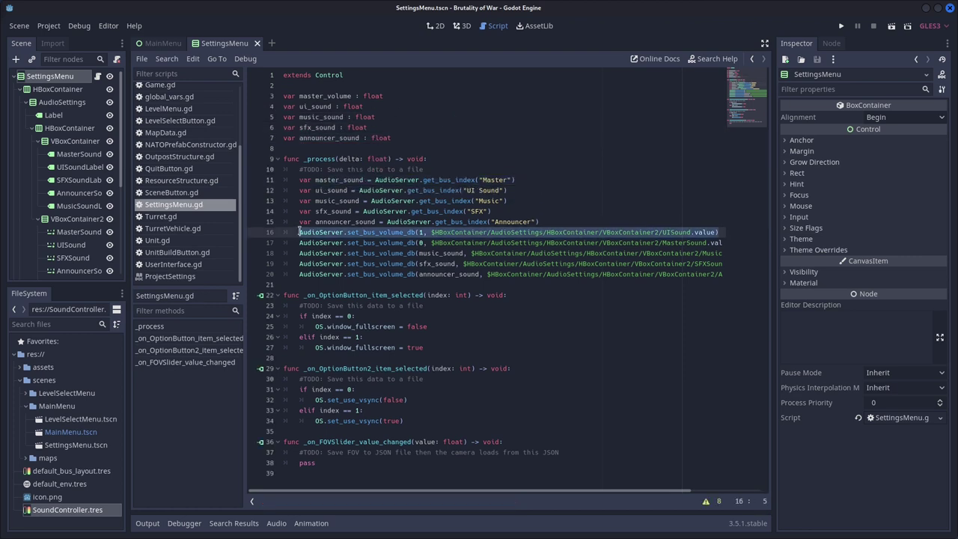
type("ui_sound")
- Assign the MasterSound, UI, MusicSound and SFXSound slider values to their variables in _process
left_click(539, 222)
key("Return")
type("master_volume = $Master")
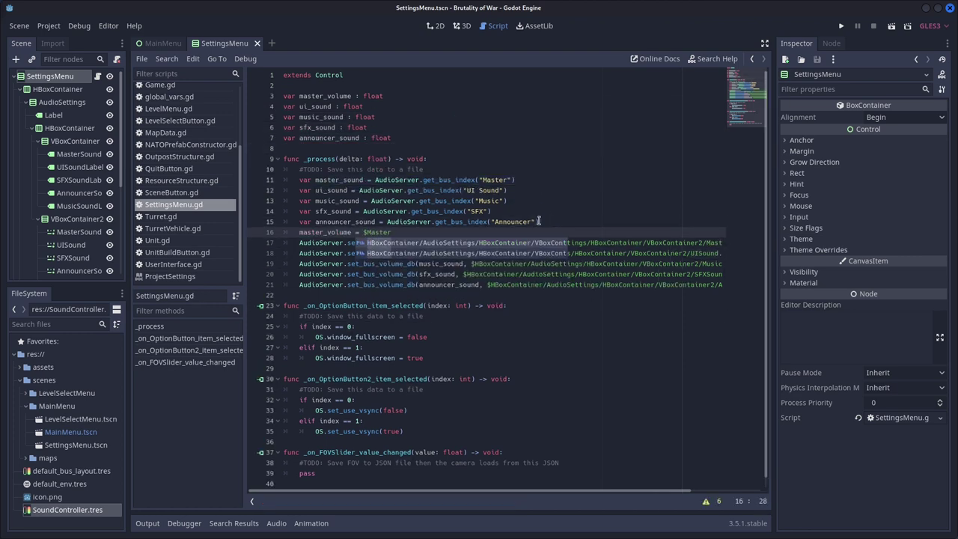
key("Return")
type(".value")
key("Return")
type("ui_")
type(".value")
key("Return")
type("music_sound = $HBoxContainer/AudioSettings/HBoxContainer/VBoxContainer2/MusicSound")
key("Return")
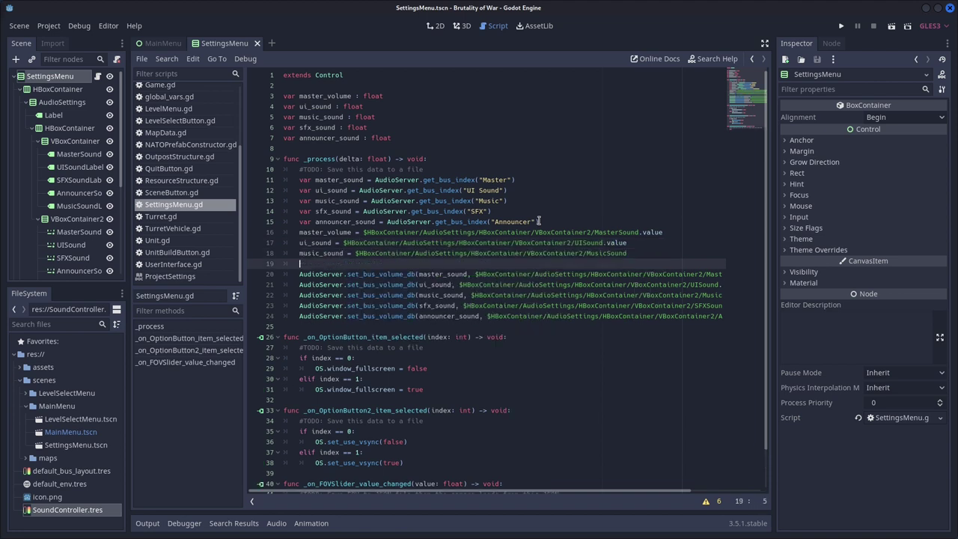
type("sfx_sound = $HBoxContainer/AudioSettings/HBoxContainer/VBoxContainer2/SFXSound announcer_sound = $HBoxContainer/AudioSettings/HBoxContainer/VBoxContainer2/AnnouncerSound")
- Pass the volume variables to set_bus_volume_db and make room above _process for data_to_store
left_click_drag(474, 284, 723, 284)
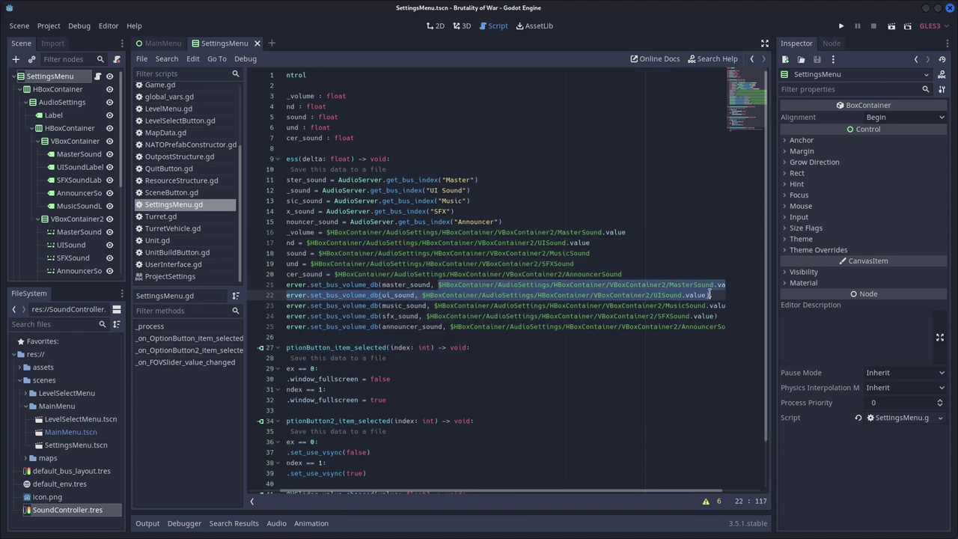
type("master_sound, master_sound")
mouse_move(459, 295)
left_mouse_down()
mouse_move(725, 295)
mouse_move(712, 306)
left_mouse_up()
type("ui_sound, ui_sound")
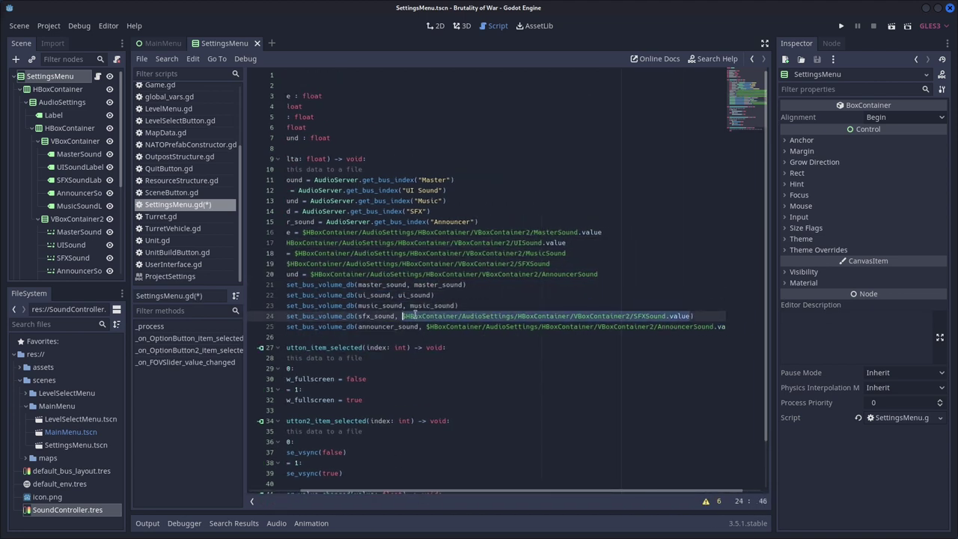
type("sfx_sound")
left_click_drag(426, 327, 725, 327)
type("announcer_sound, announcer_sound")
left_click(636, 253)
type(".valu")
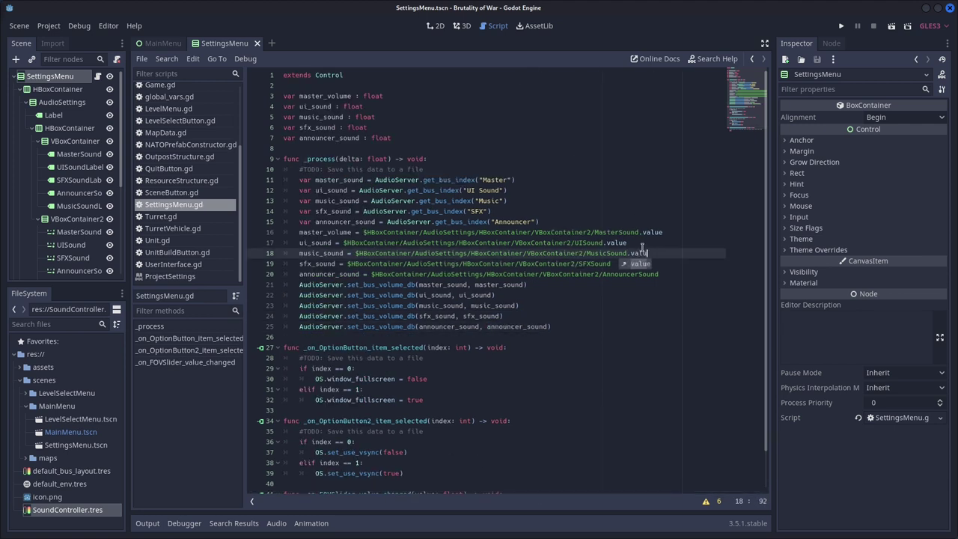
left_click(353, 149)
key("Return")
key("Return")
- Define data_to_store with master_volume, ui_sound, music_sound, sfx_sound and announcer_sound entries
type("var data_to_store = {")
key("Return")
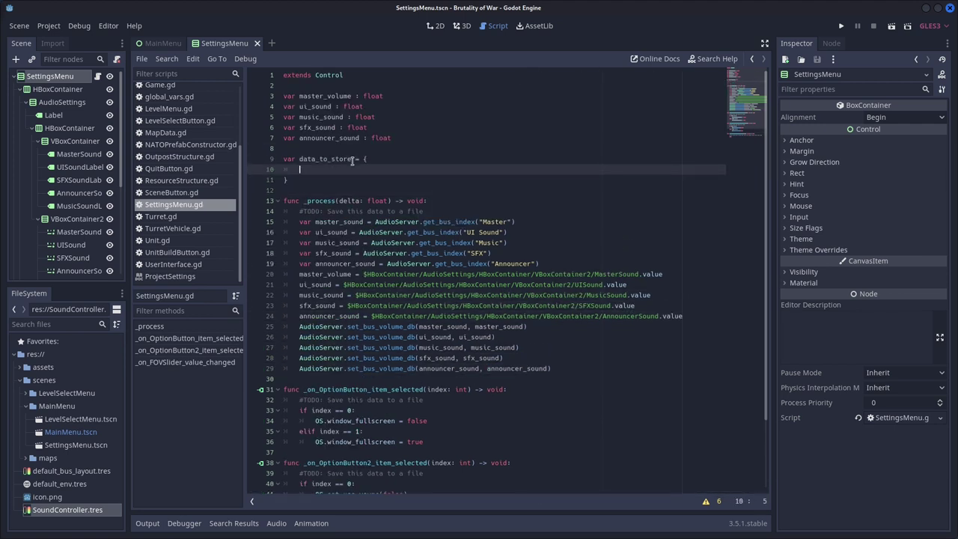
type("\"master_volume: master_volume,")
key("Return")
type("\"ui_sound\" : ui_sound,")
key("Return")
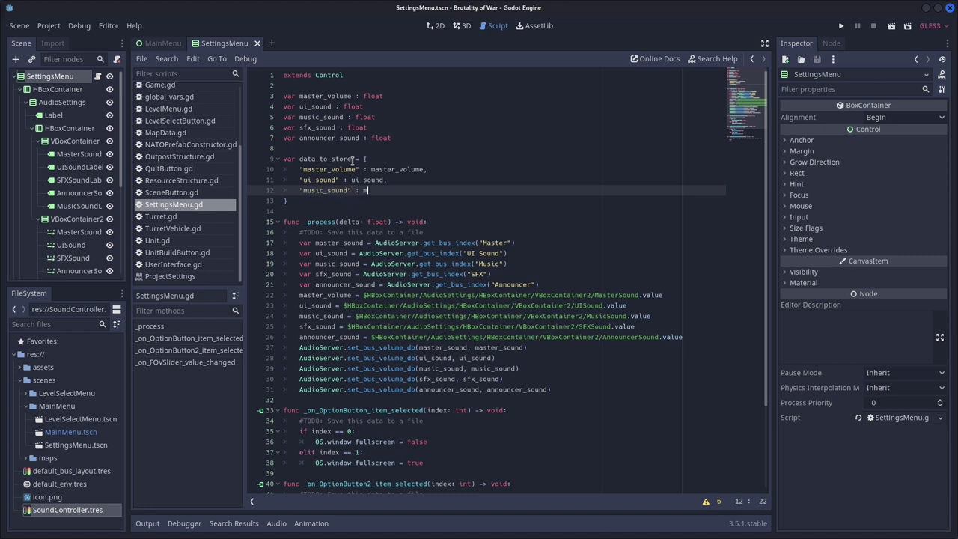
type("usic_sound,")
key("Return")
type("\"sfx_sound\"  sfx_sound,")
key("Return")
type("\"announcer_sound\"")
key("Up")
key("Left")
key("Left")
key("Left")
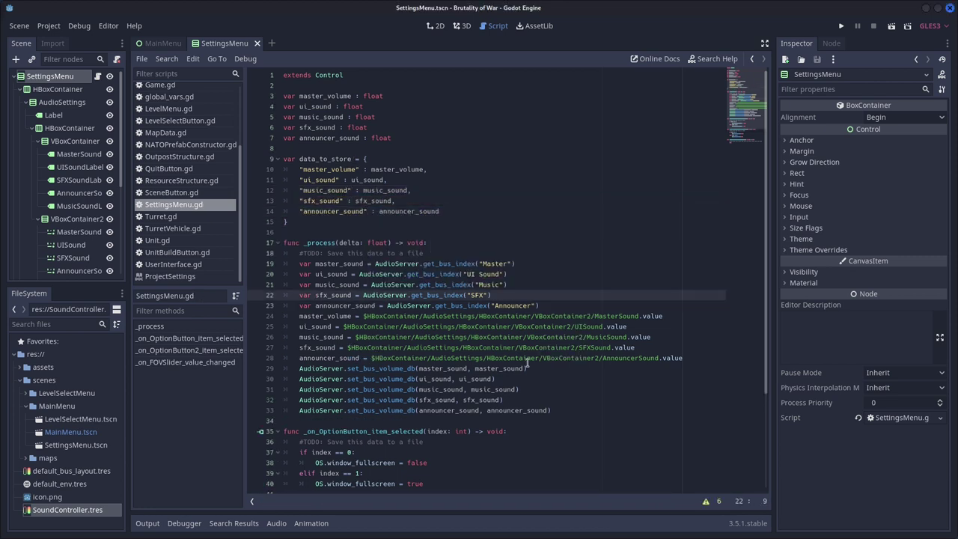
- In _process, assign each of the five volume variables into the matching data_to_store field
left_click(696, 359)
key("Return")
type("s")
scroll(696, 366, "down", 2)
type("ume = master_volume")
key("Home")
key("Return")
key("End")
key("Return")
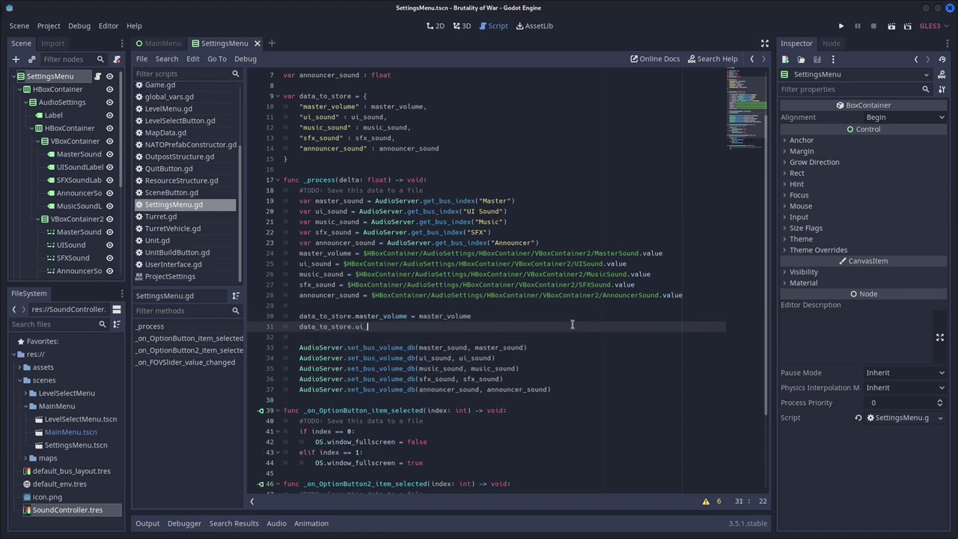
type("data_to_store.ui_sound = ui_sound")
key("Return")
type("data_to_store.music_sound = music_sound")
key("Return")
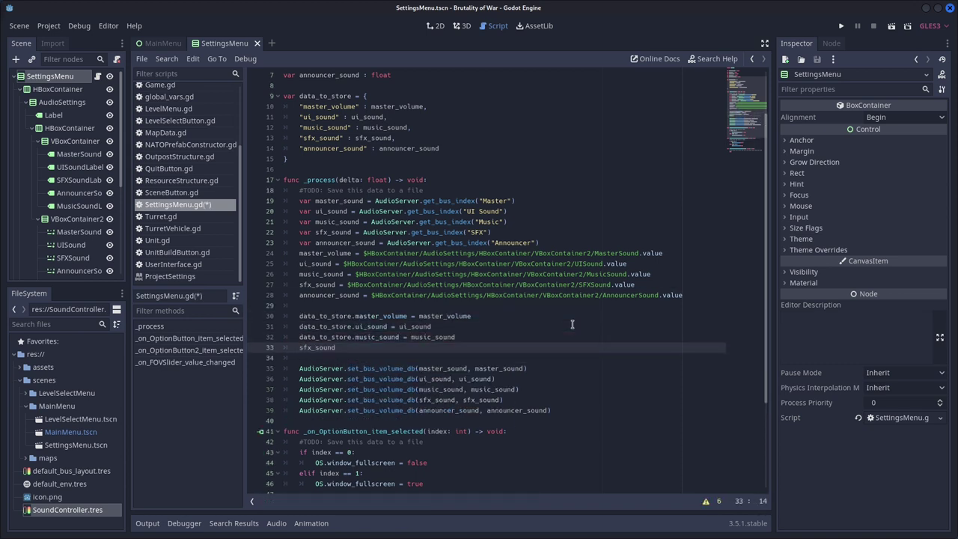
type(" = sfx_sound")
key("Return")
type("announcer_sound = announcer_sound")
- Write data_to_store as JSON to user://settings.brutalityofwar using File.new, f.WRITE, store_string and close
key("Return")
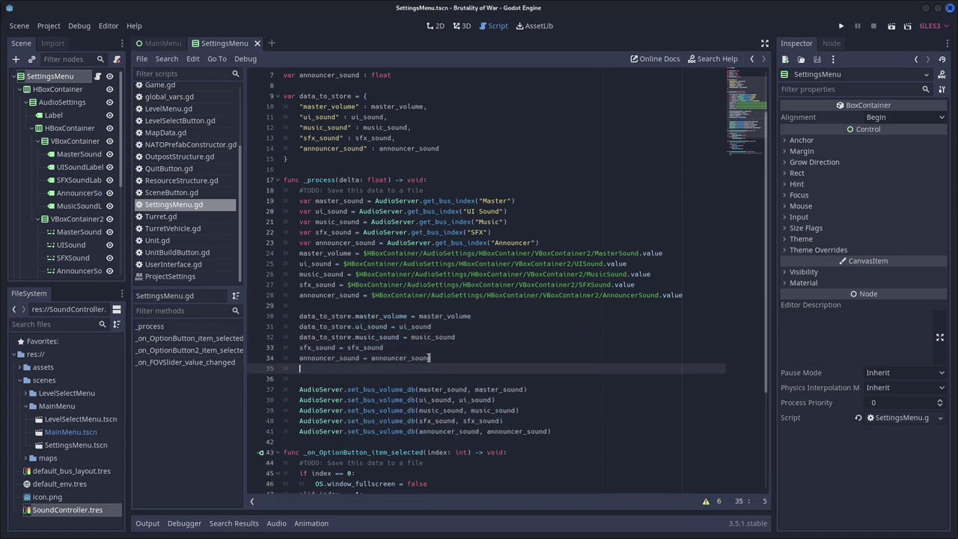
type("var f = Fi")
key("Return")
type(".new()")
key("Return")
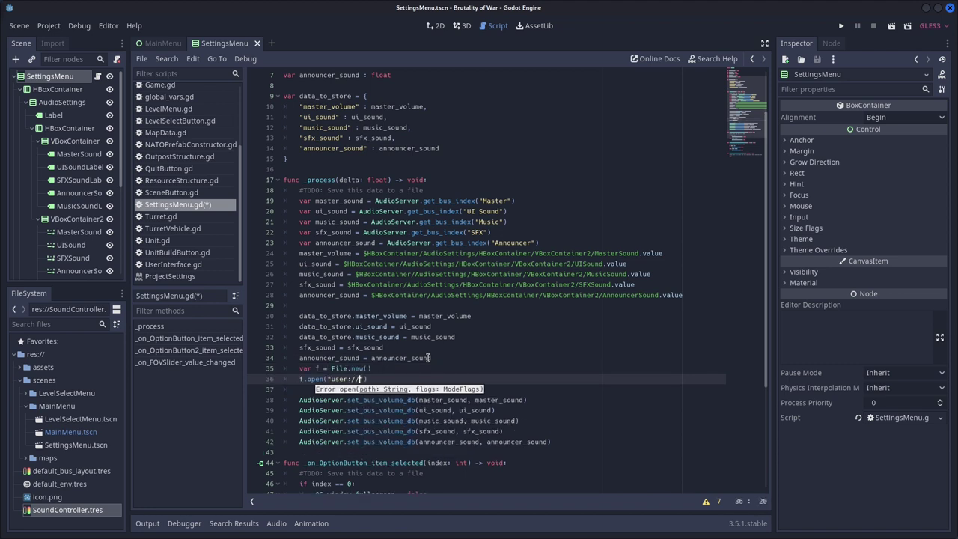
type(", f.WRITE)")
key("Return")
type("f.store_string(")
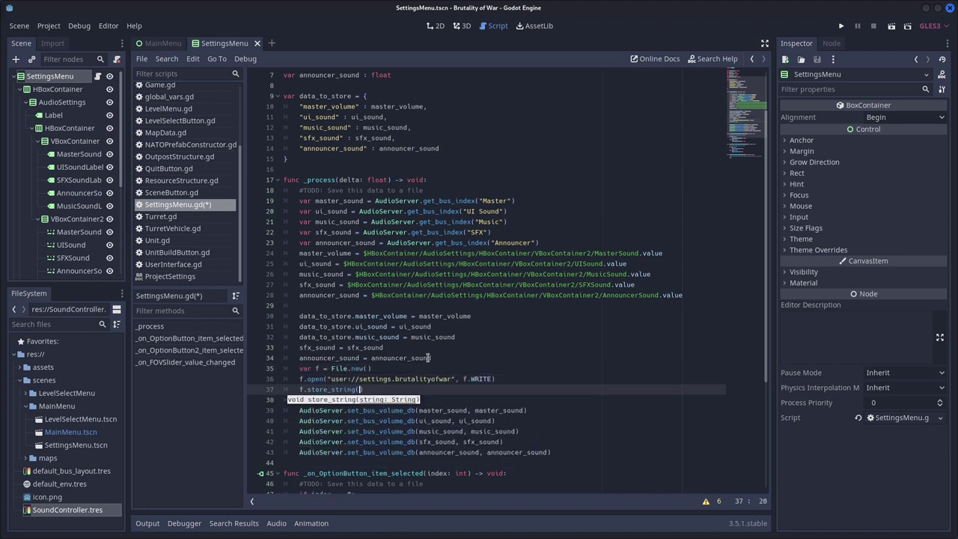
type("JSON.print(data_to_store))")
key("Return")
type("f.close()")
left_click(431, 358)
key("Return")
- Make the master, UI, SFX, announcer and music handlers store their value in data_to_store
left_click(602, 212)
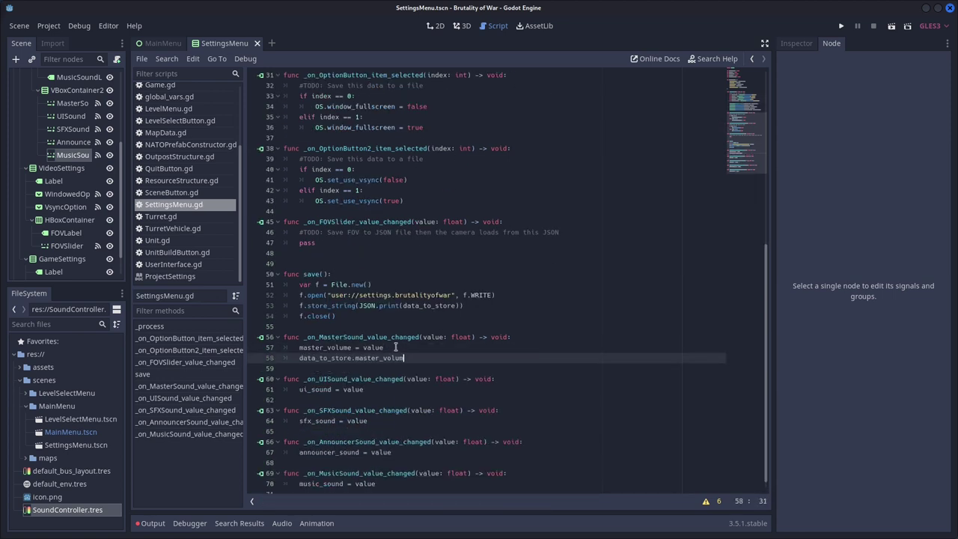
type("e = value")
left_click(396, 380)
key("Return")
type("data_to_store.ui_sound = value")
left_click(379, 420)
key("Return")
type("data_t")
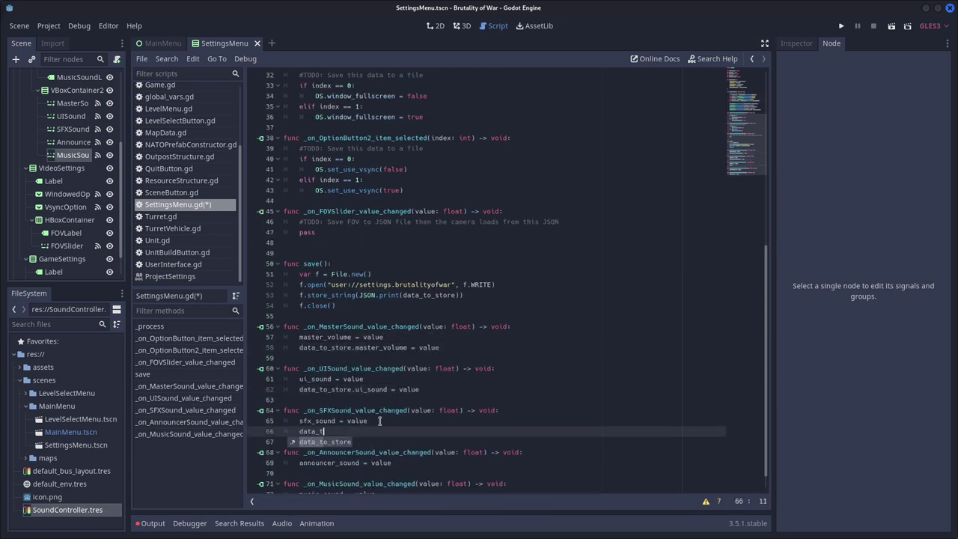
type("value")
left_click(404, 440)
key("Return")
type("data_to_salue")
left_click(397, 483)
key("Return")
type("data.t")
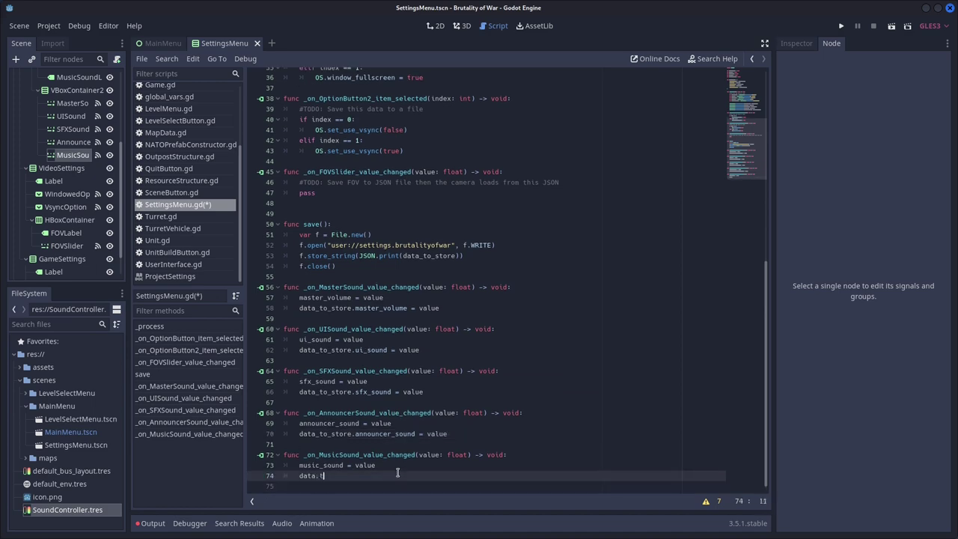
type("ound = value")
- Add save() calls at the end of the volume handlers and save the script
left_click(442, 323)
key("Return")
type("save()")
left_click(419, 365)
key("Return")
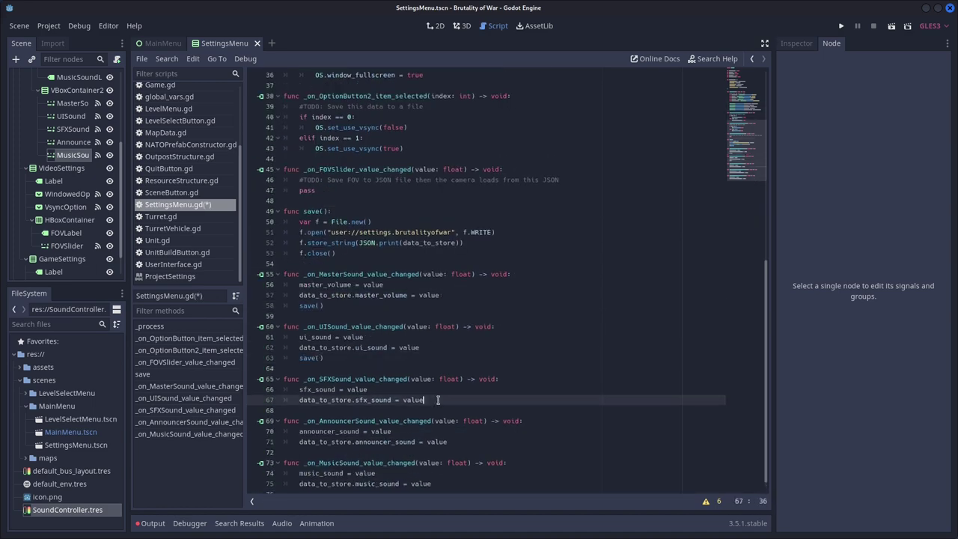
key("ctrl+s")
- Run the scene to test the settings
scroll(411, 224, "up", 7)
scroll(410, 158, "up", 5)
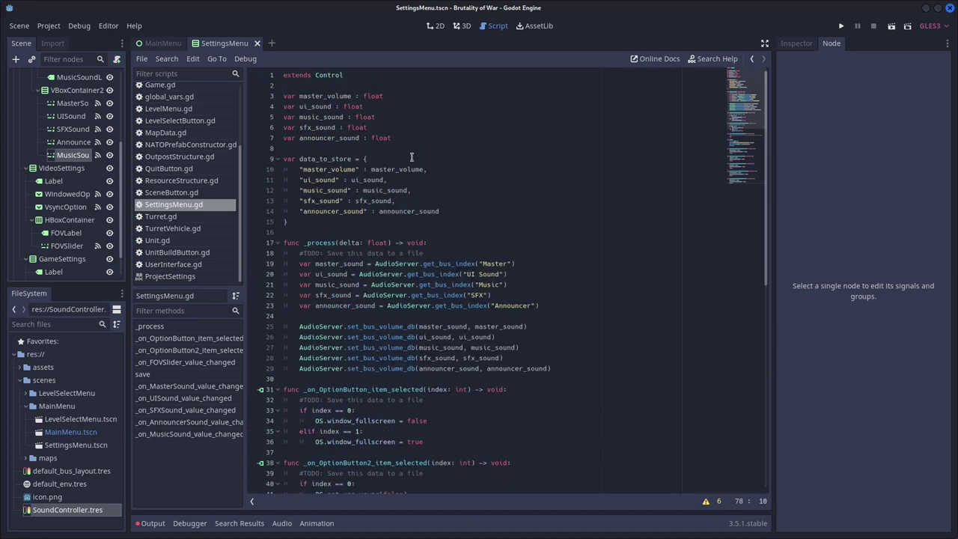
left_click(892, 25)
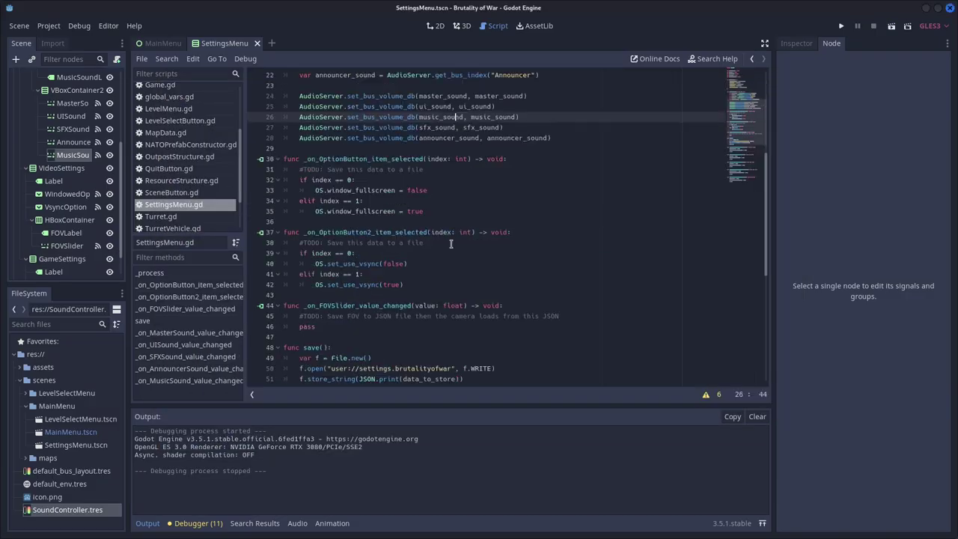
- Replace the data_to_store values with literal defaults: -5.0 for UI and 0.0 elsewhere
scroll(419, 225, "up", 10)
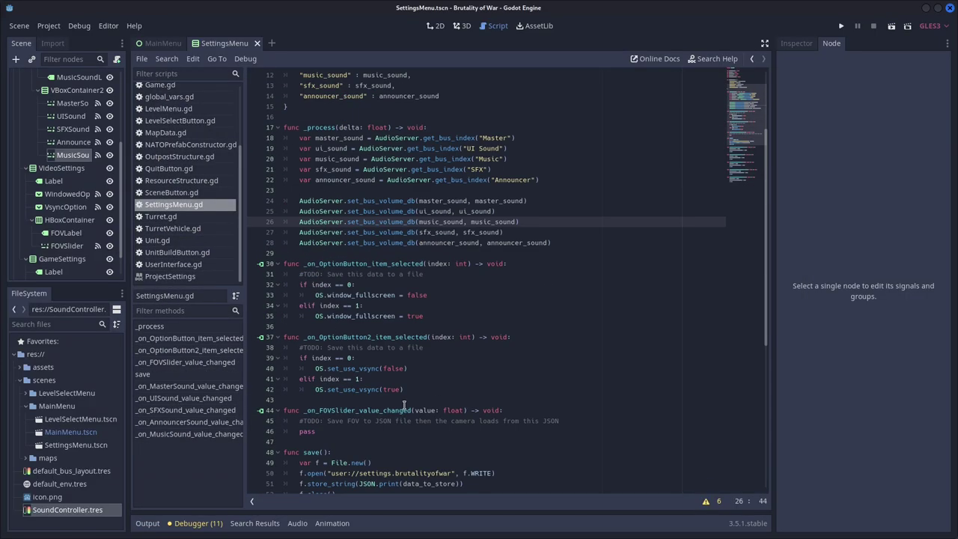
left_click(372, 169)
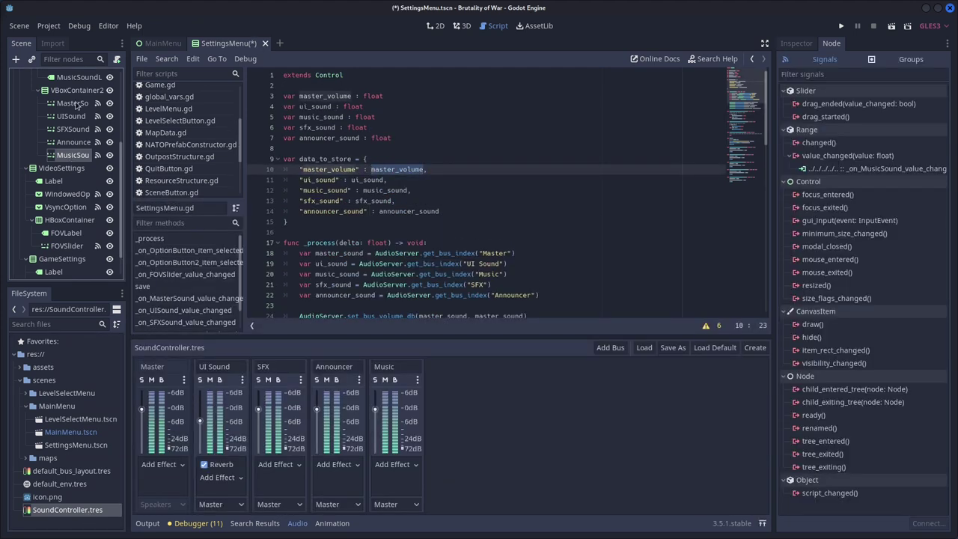
double_click(365, 180)
type("-5.00.0")
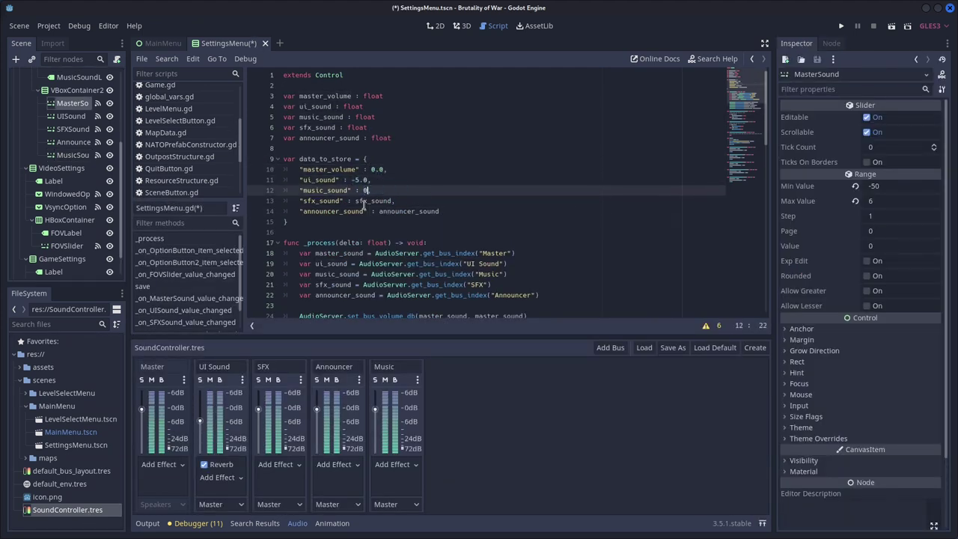
type("0.00.0")
- Save the script, run the scene with F6, then stop it with F8
key("ctrl+s")
key("F6")
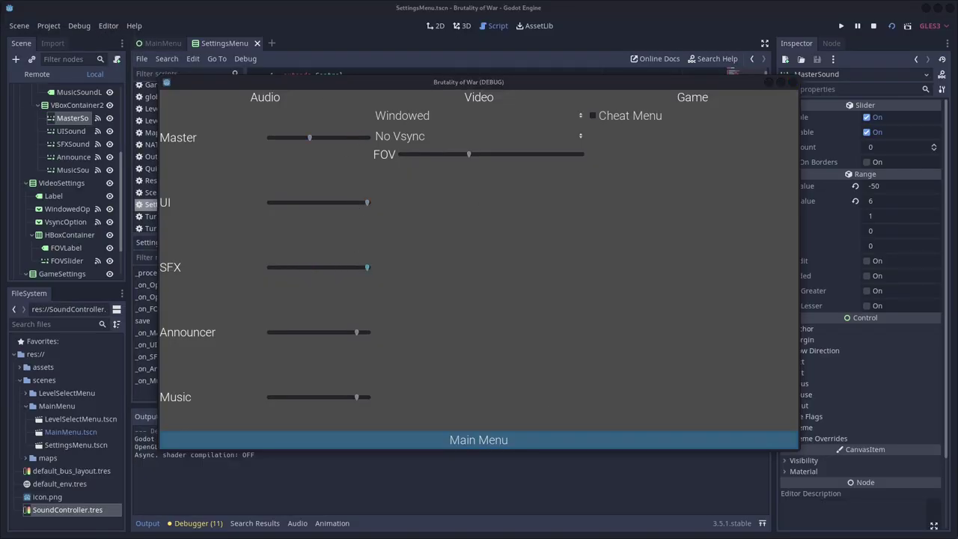
key("F8")
scroll(449, 276, "down", 12)
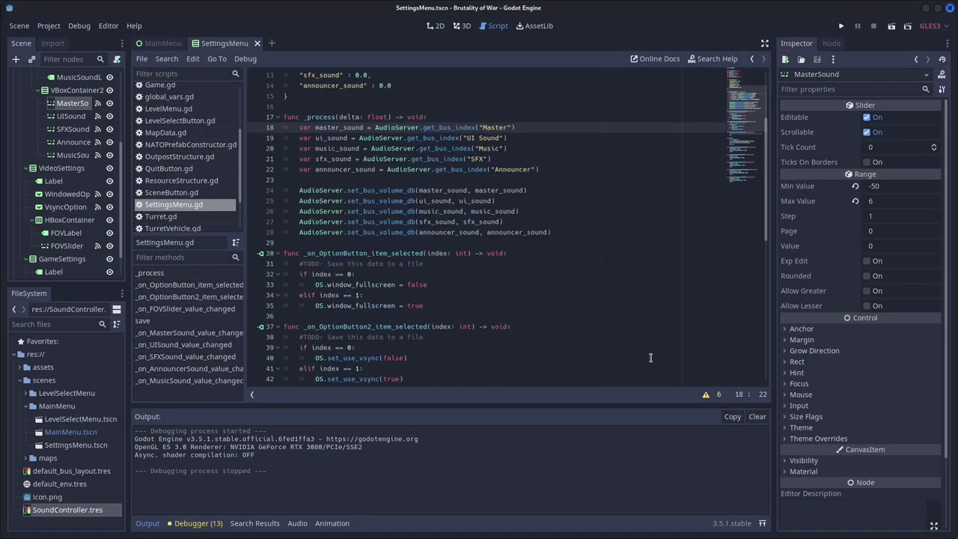
- Move the get_bus_index lookup lines from _process into _ready
left_click(538, 302, "ctrl")
scroll(539, 303, "down", 5)
left_click(381, 327)
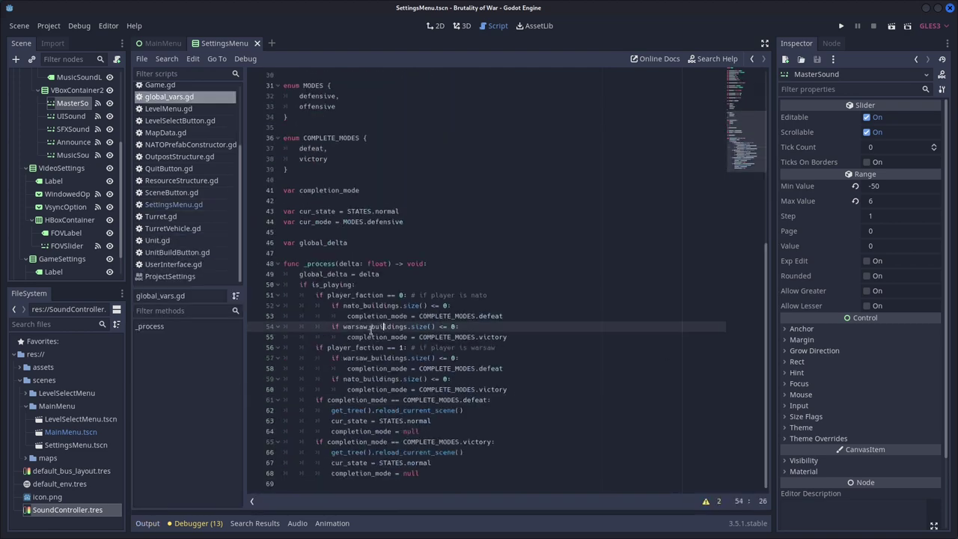
left_click(173, 204)
scroll(449, 299, "up", 10)
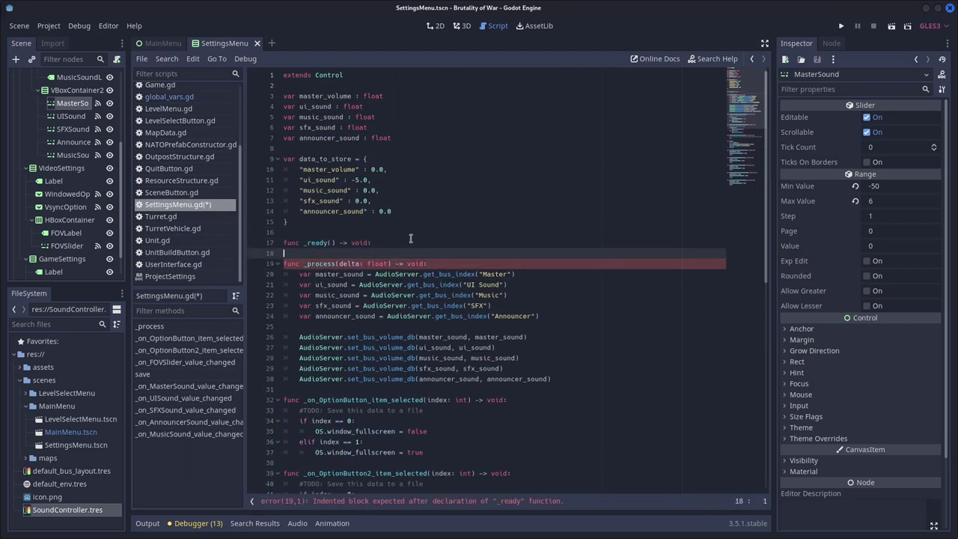
left_click_drag(538, 326, 275, 298)
key("ctrl+x")
left_click(300, 253)
key("ctrl+v")
- Declare master_sound through announcer_sound as member variables and remove the local var declarations in _ready
left_click(424, 148)
key("Return")
type("var master_sound var ui_sound var music_sound var sfx_sound va")
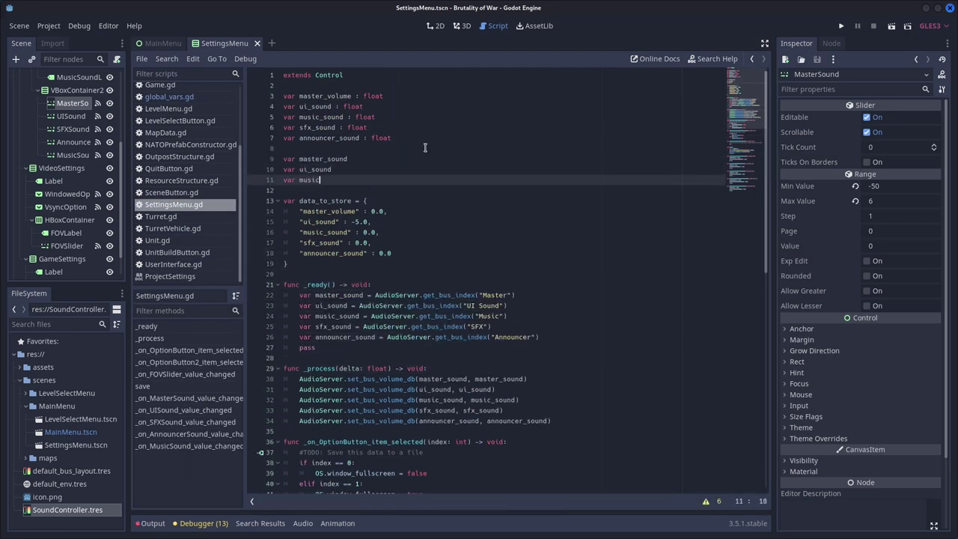
type("r announcer_sound")
double_click(289, 315)
key("Delete")
key("Delete")
left_click(372, 263)
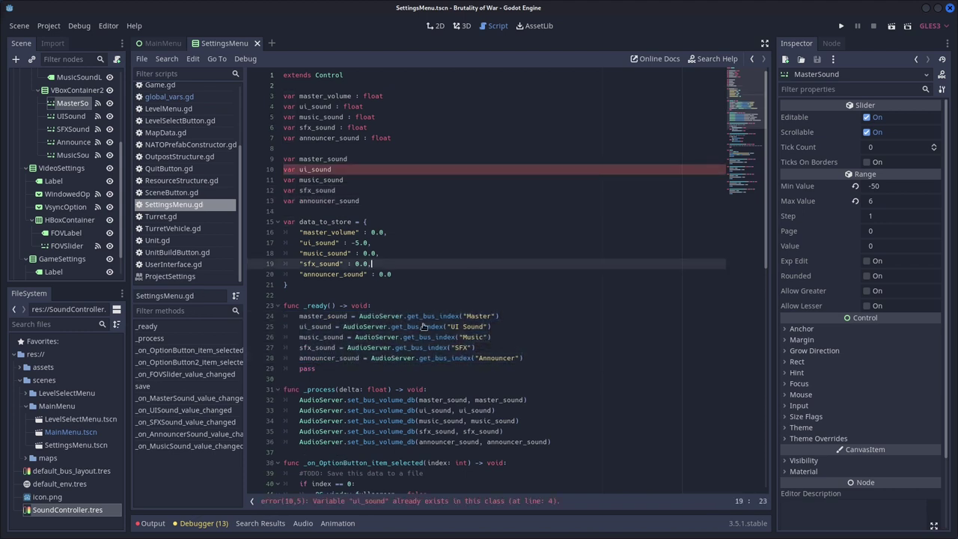
scroll(320, 138, "down", 1)
scroll(319, 137, "up", 1)
- Rename the member variables and _ready assignments to *_volume and *_bus names
left_click_drag(331, 107, 312, 107)
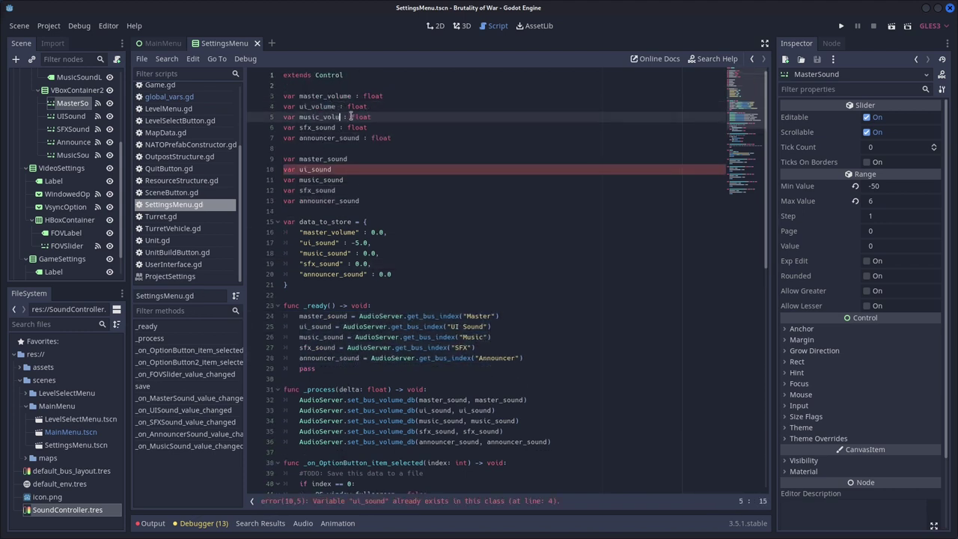
type("me")
double_click(317, 127)
type("sfx_volume")
double_click(329, 138)
type("announcer_volume")
type("bus")
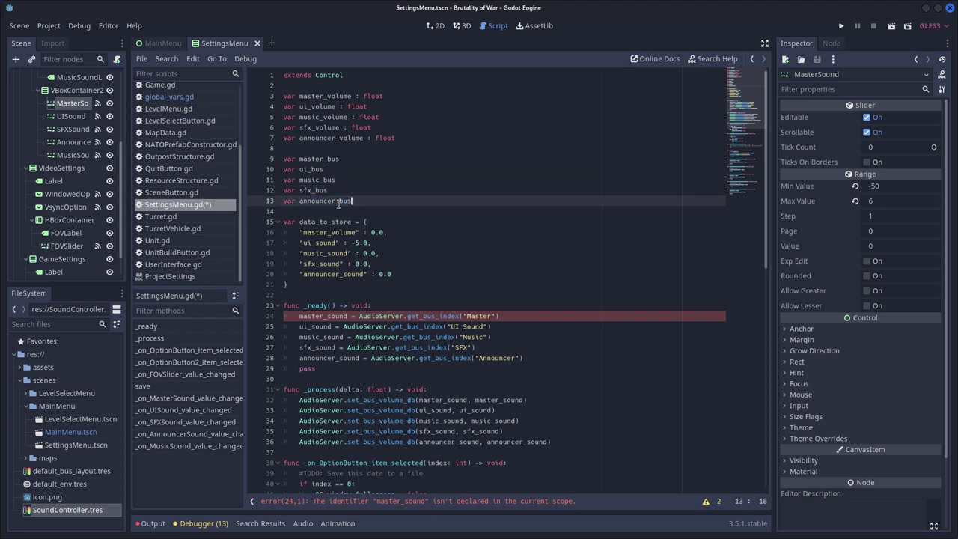
double_click(337, 316)
type("bus")
double_click(321, 326)
type("bus")
- Update the _process arguments to pair each *_bus index with its *_volume variable
scroll(481, 297, "down", 2)
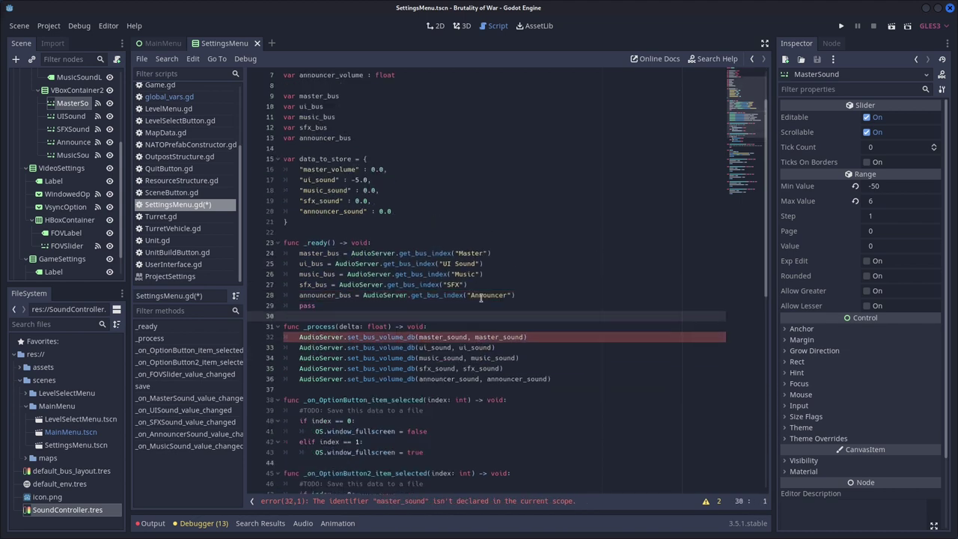
left_click_drag(468, 337, 447, 337)
type("bu")
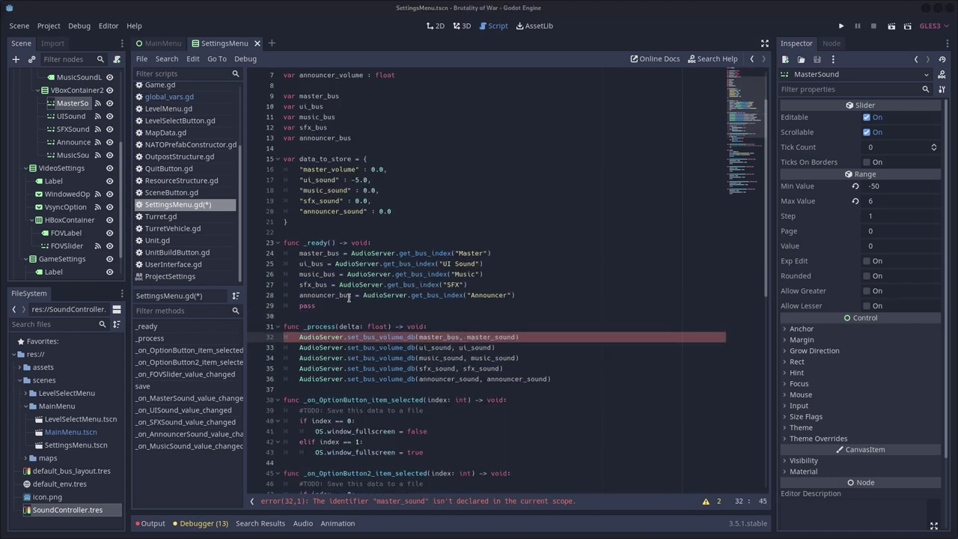
double_click(506, 337)
type("volume")
double_click(442, 347)
type("bus")
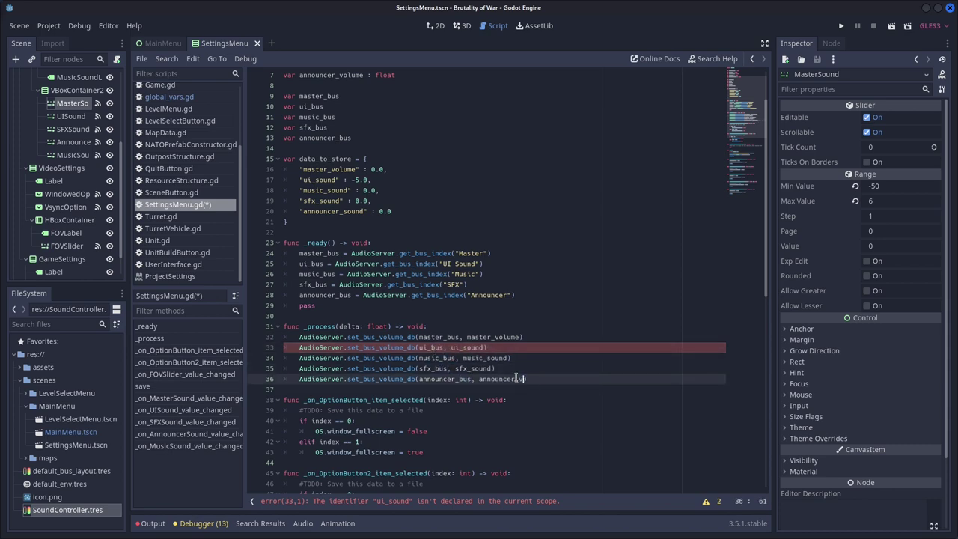
double_click(480, 369)
type("volume")
scroll(479, 337, "down", 5)
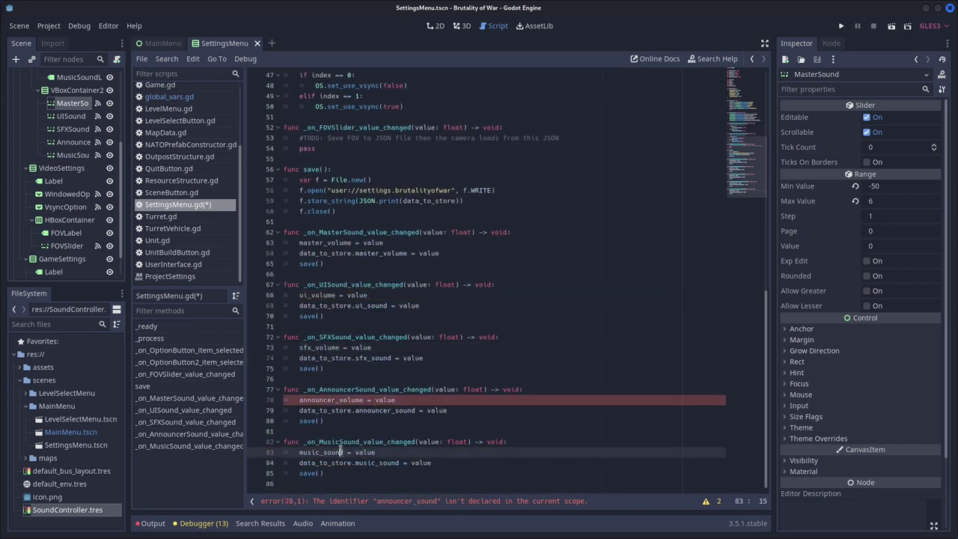
scroll(650, 421, "up", 5)
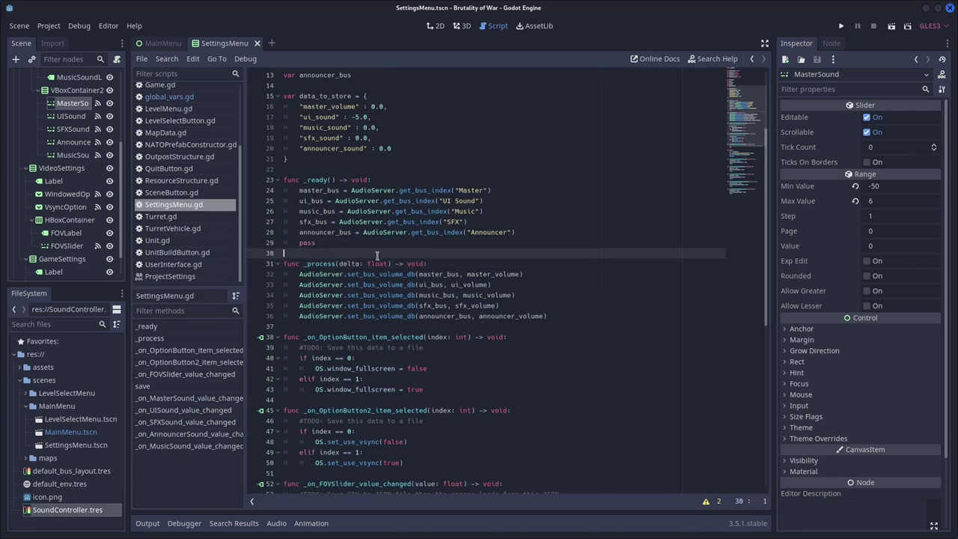
left_click(465, 222)
- In _ready, create a File, check user://settings.brutalityofwar exists, and open it for reading
key("Down")
key("Down")
key("Down")
type("var f = File.new()")
key("Return")
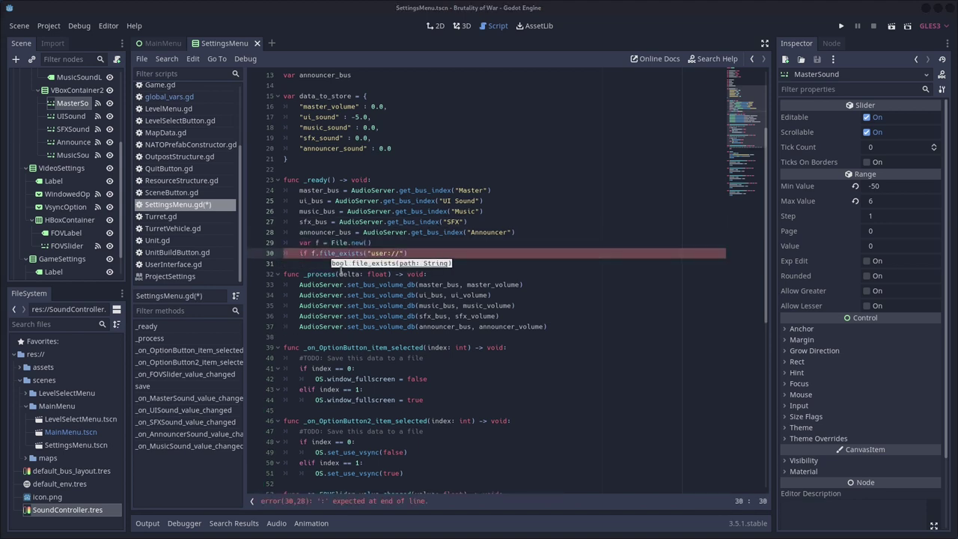
type("lityofwar\"):")
key("Return")
key("ctrl+c")
left_click(343, 264)
key("ctrl+v")
key("ctrl+f")
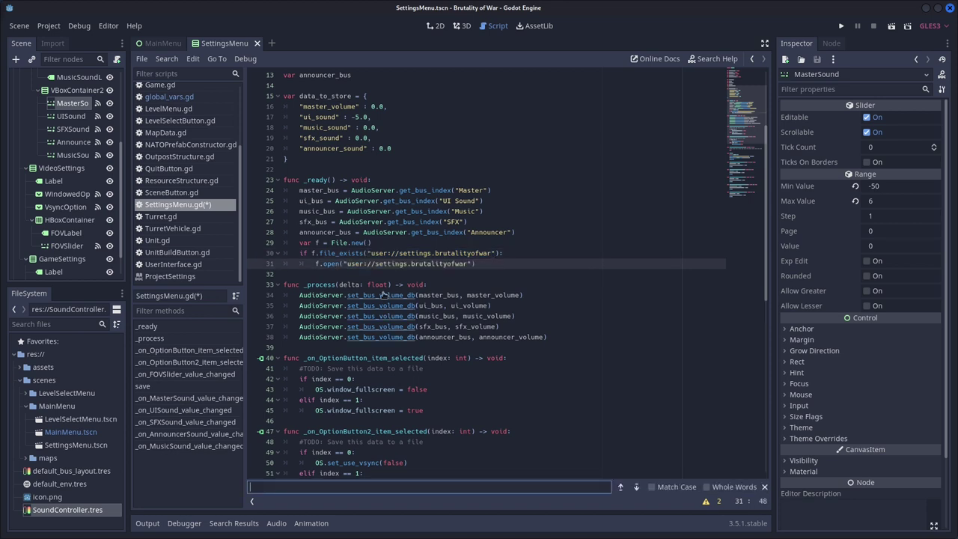
type(")")
key("Return")
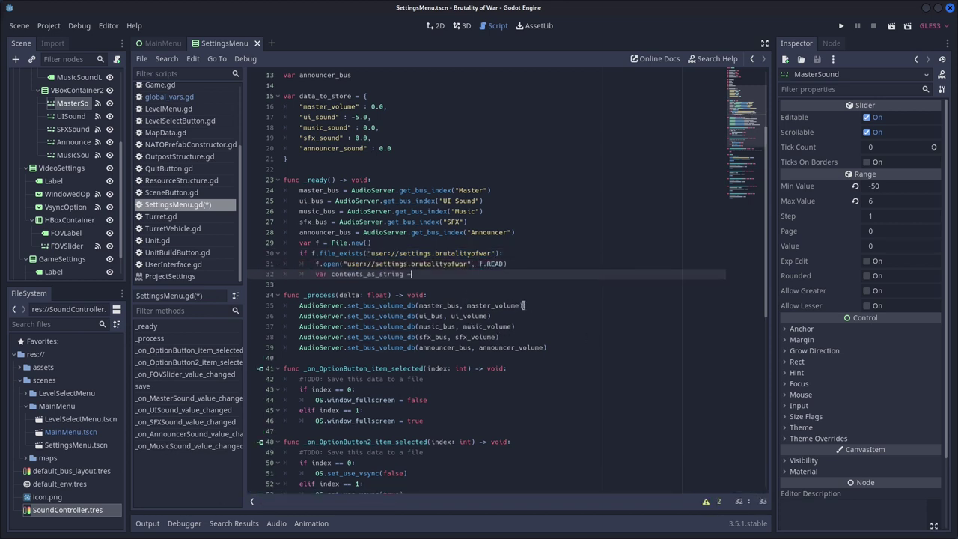
- Read the file into contents_as_string and parse its JSON into contents_as_dictionary
type("var contents_as_string = f.get_as_text()")
key("Return")
type("var contents_as_dictionary = parse_json(contents)")
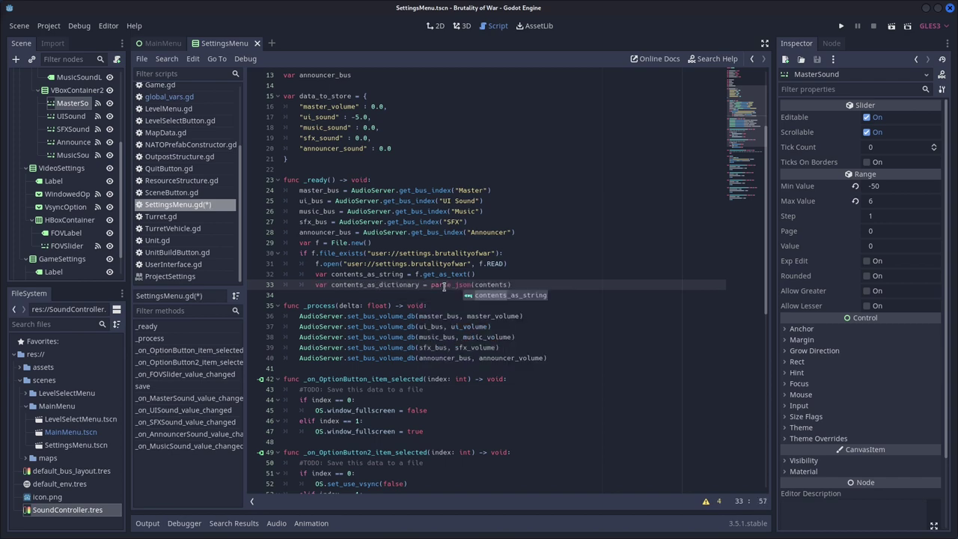
key("Return")
scroll(444, 286, "down", 1)
key("Return")
type("$HBoxContainer/AudioSettings/HBoxContainer/VBoxContainer2/MasterSound.value =")
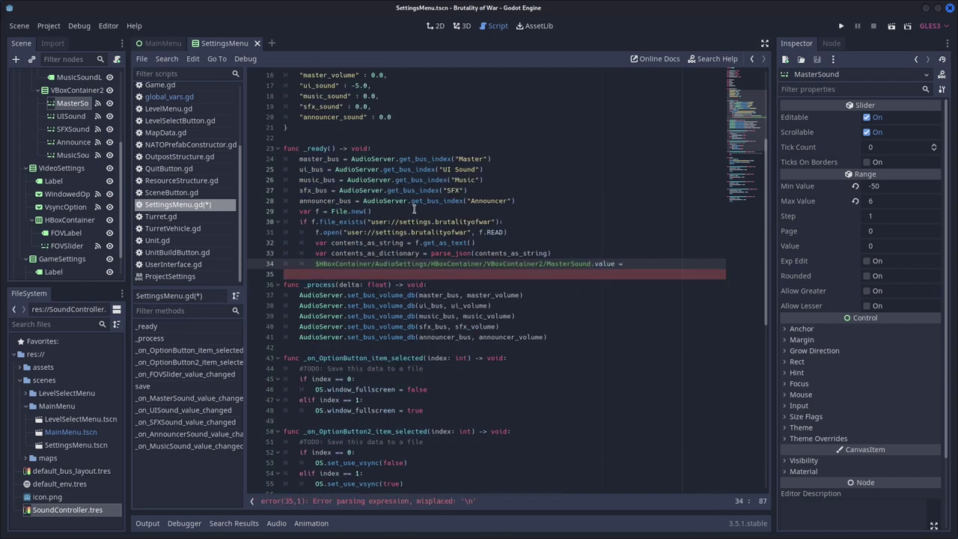
- Set the master, UI, music, SFX and announcer slider values from contents_as_dictionary
type("contents_as_dictionary.master_volume")
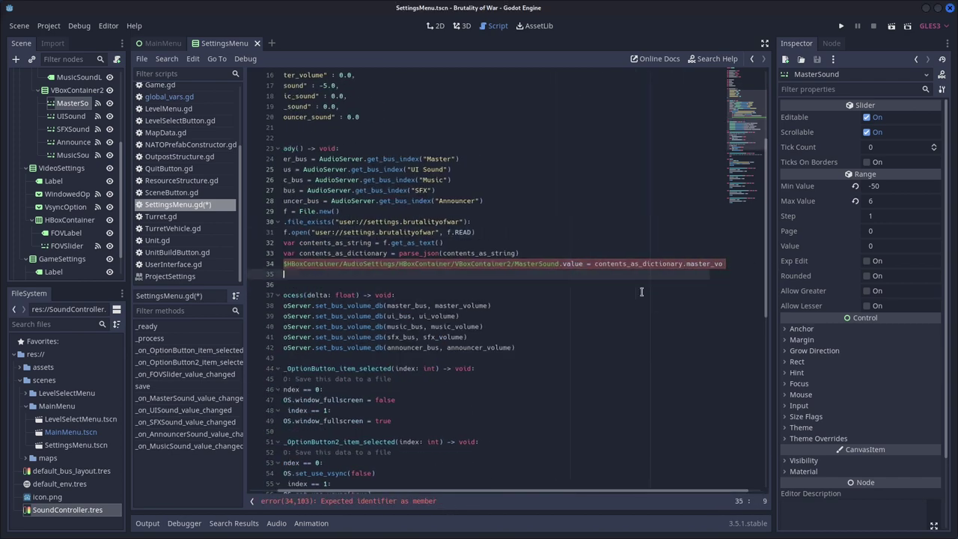
key("Return")
type("$UISui_sound")
key("Return")
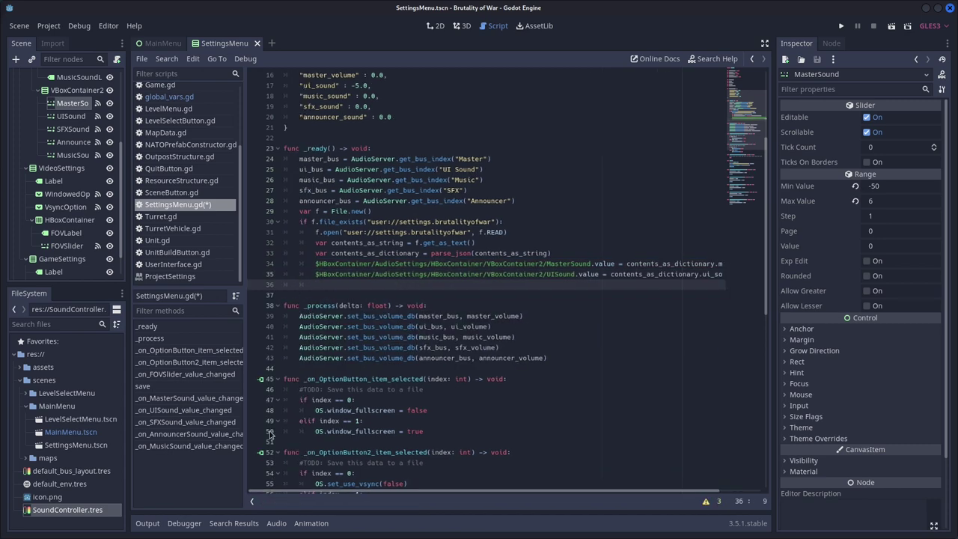
type("$MusicS")
key("Return")
type(".value = contents_as_dictionary.music_sound")
key("Return")
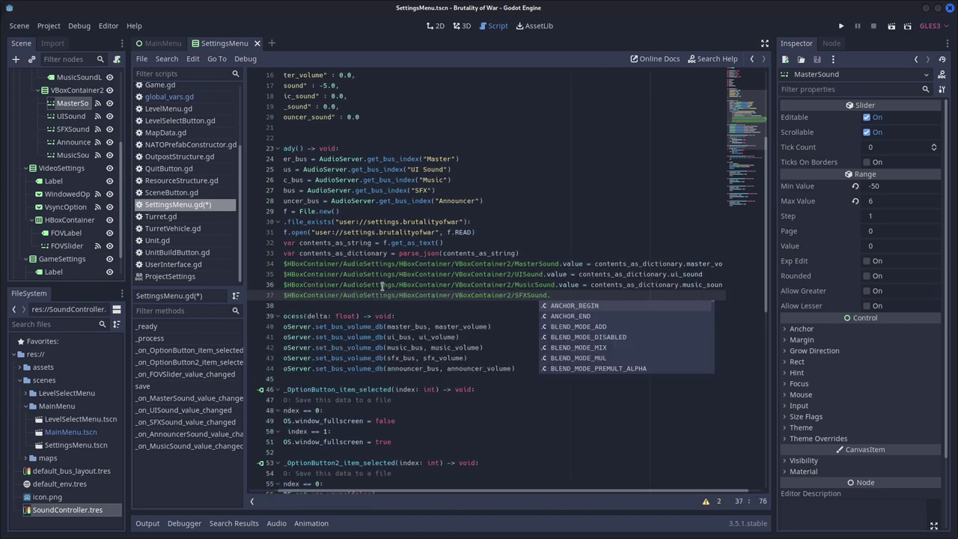
type("$HBoxContainer/AudioSettings/HBoxContainer/VBoxContainer2/SFXSound.value = contents_as_dictionary.sfx_sound")
key("Return")
type(".value = contents_as_dictionary.announcer_sound")
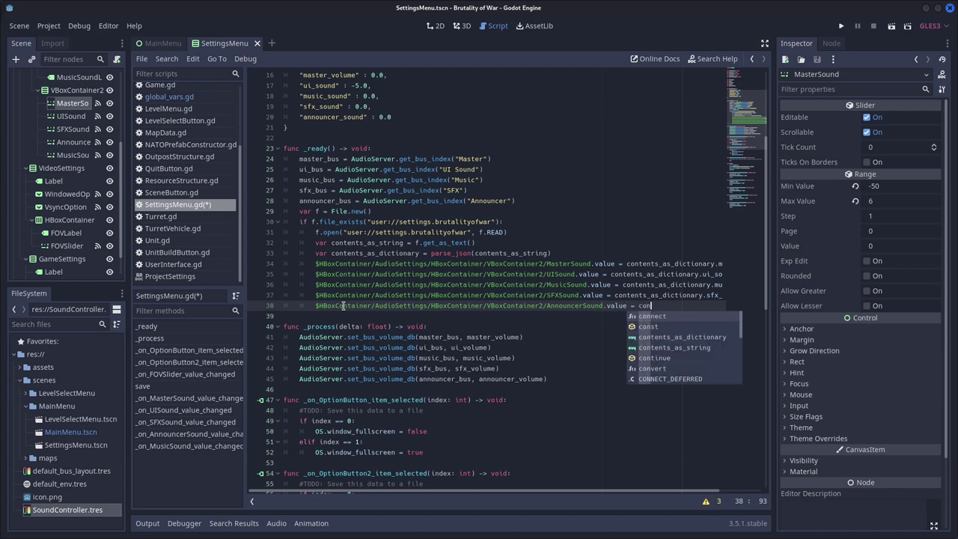
- Save the script, run the game to test loading, then close the game window
key("ctrl+s")
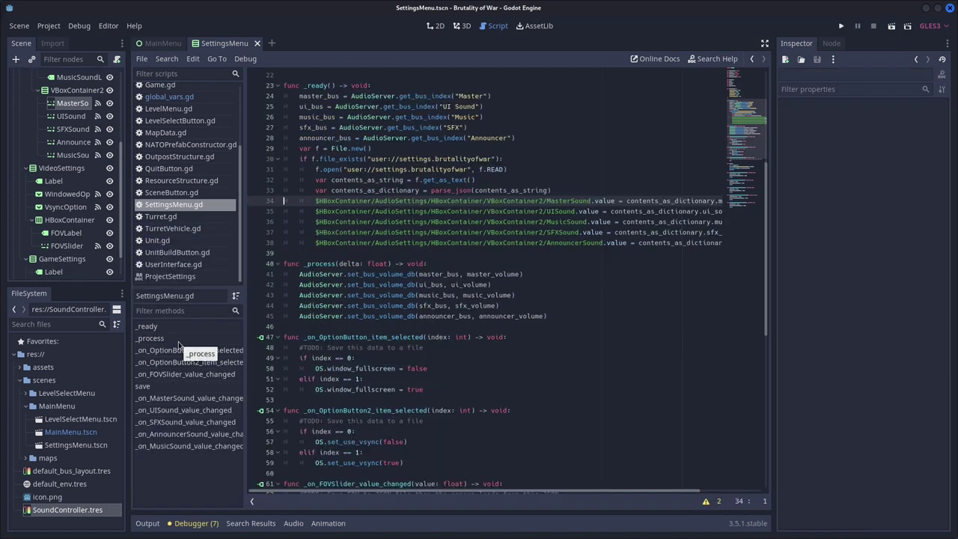
scroll(324, 479, "up", 2)
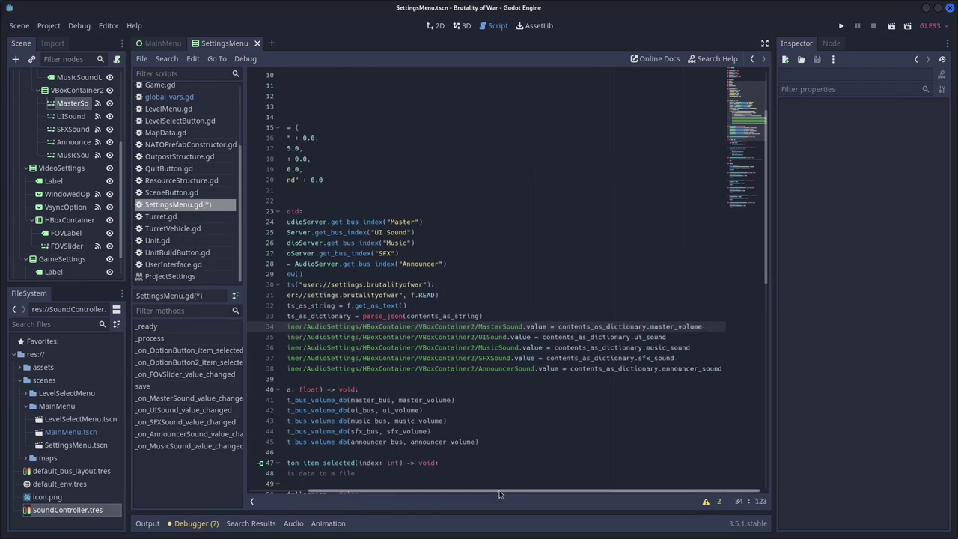
key("F6")
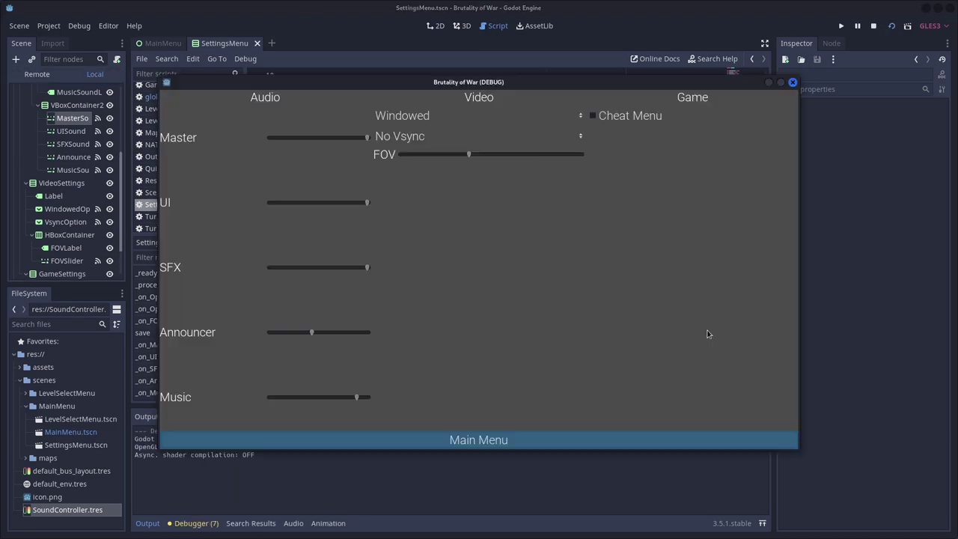
left_click(793, 82)
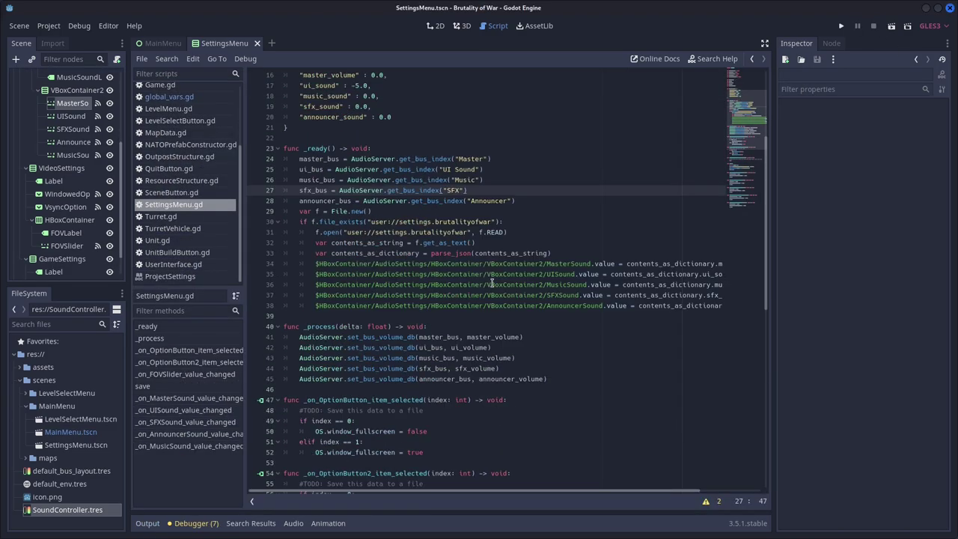
- Copy the settings file-reading lines from SettingsMenu.gd into global_vars.gd's _ready and save
left_click(169, 96)
left_click(160, 84)
left_click(172, 204)
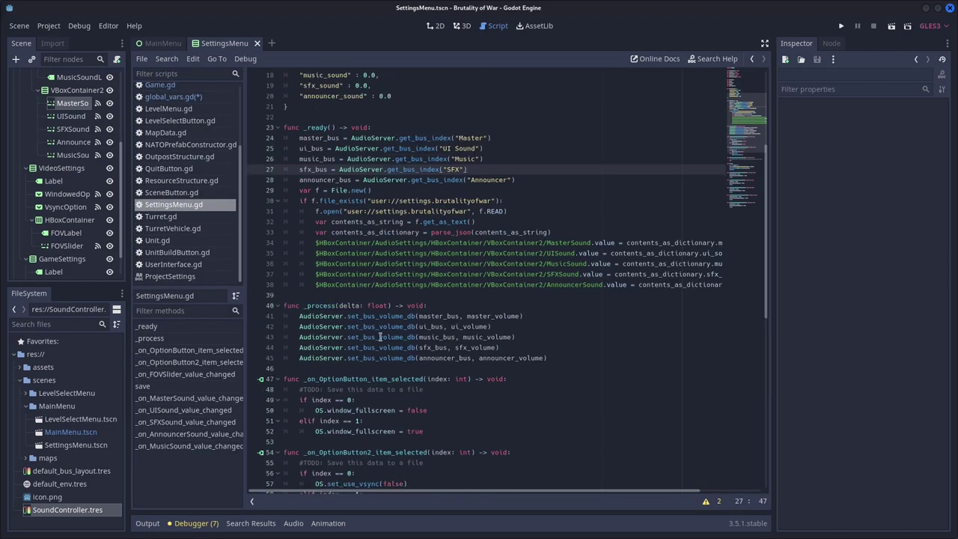
scroll(379, 337, "down", 10)
scroll(379, 337, "up", 12)
scroll(180, 187, "up", 3)
left_click(169, 147)
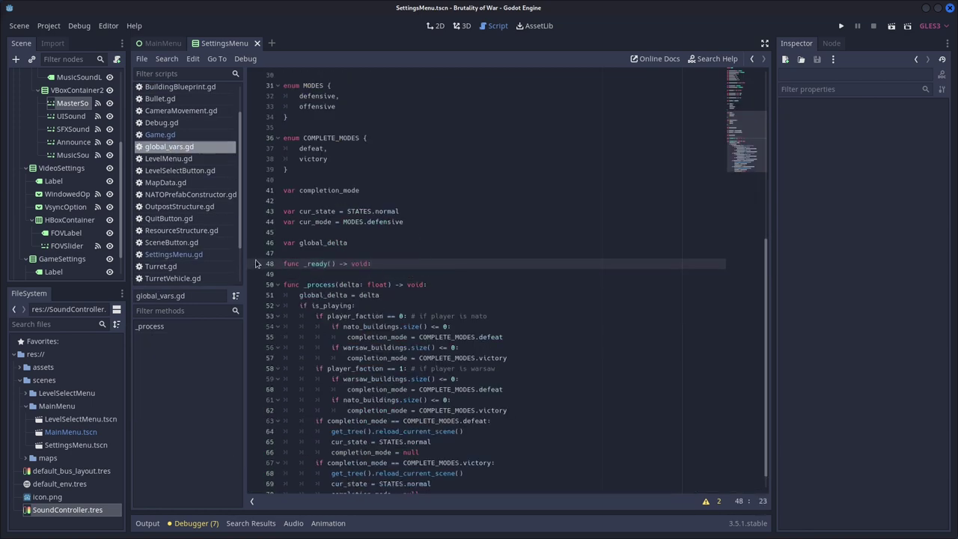
key("ctrl+z")
left_click(174, 255)
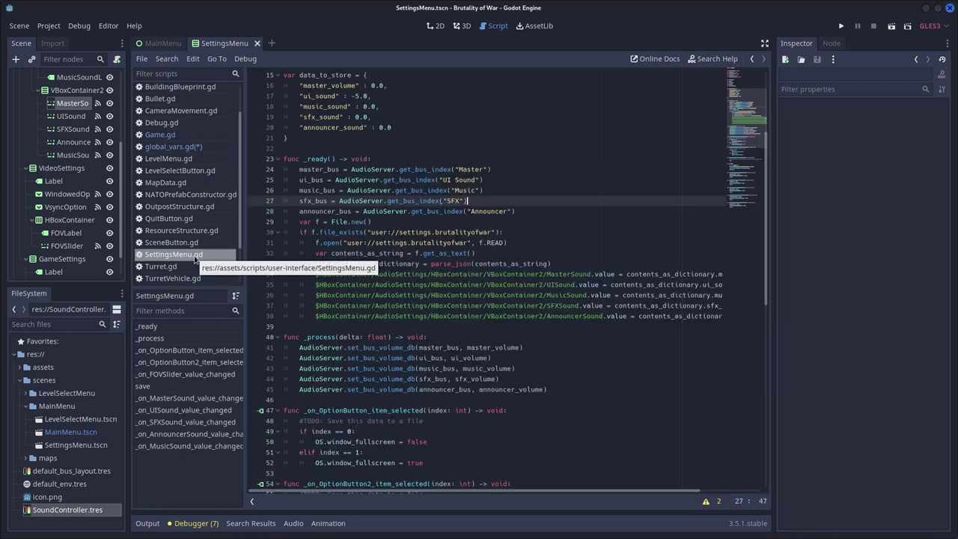
left_click_drag(299, 187, 550, 253)
key("ctrl+c")
left_click(169, 146)
key("ctrl+v")
key("ctrl+s")
- Paste the audio bus variable declarations into global_vars.gd's _ready and save
scroll(187, 187, "down", 2)
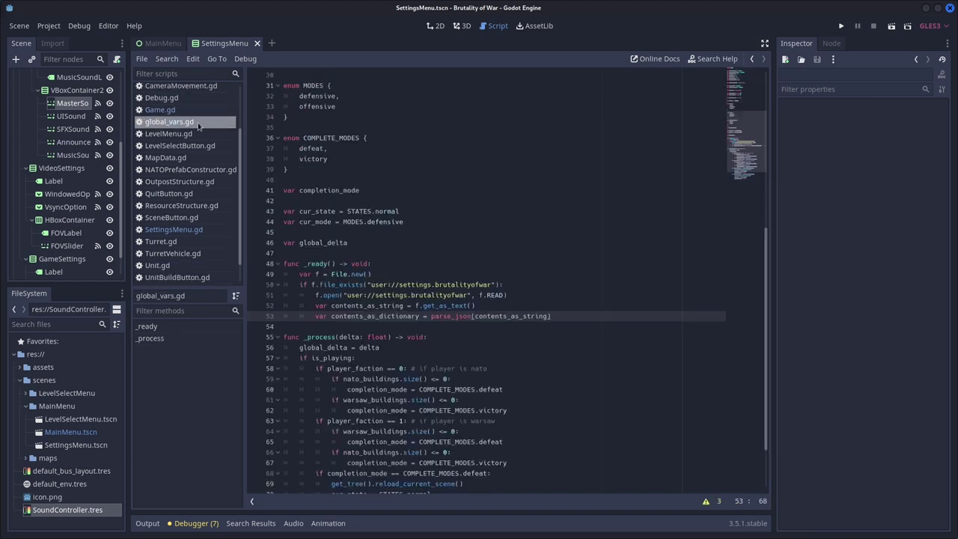
left_click(173, 229)
left_click_drag(300, 205, 516, 247)
key("ctrl+c")
left_click(169, 96)
key("ctrl+v")
type("var")
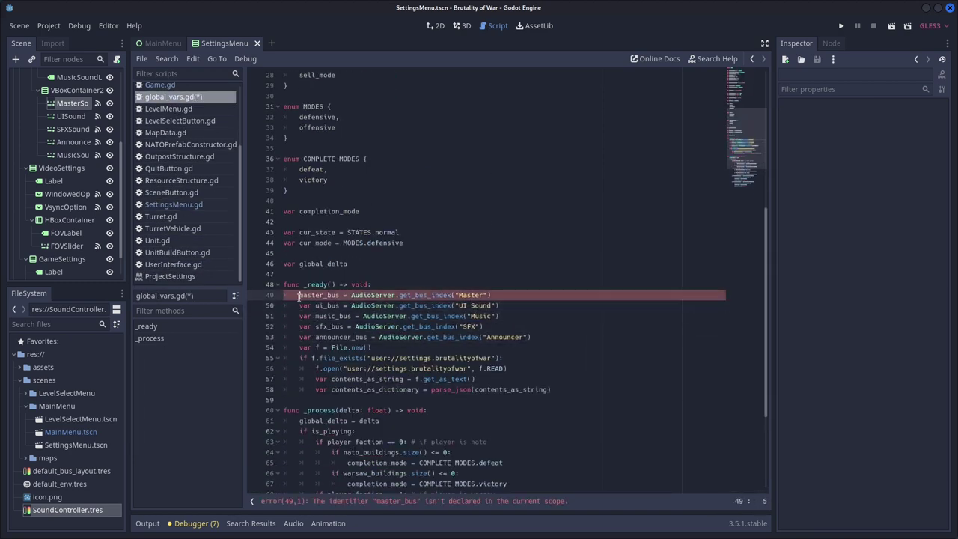
key("ctrl+s")
left_click(493, 378)
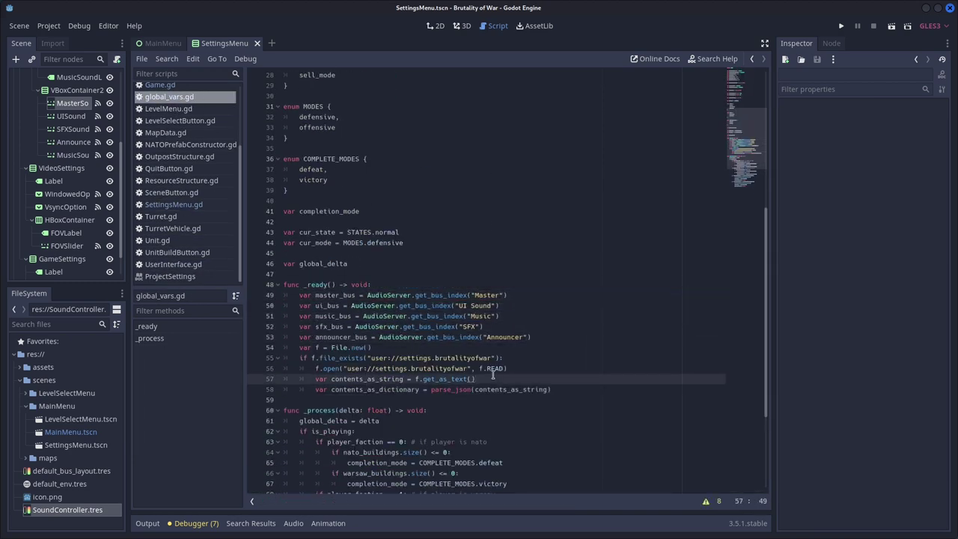
- Paste the five set_bus_volume_db lines after the parse line, using contents_as_dictionary values like ui_sound
left_click(174, 204)
left_click_drag(299, 286, 456, 318)
key("ctrl+c")
left_click(169, 97)
left_click(494, 398)
key("ctrl+v")
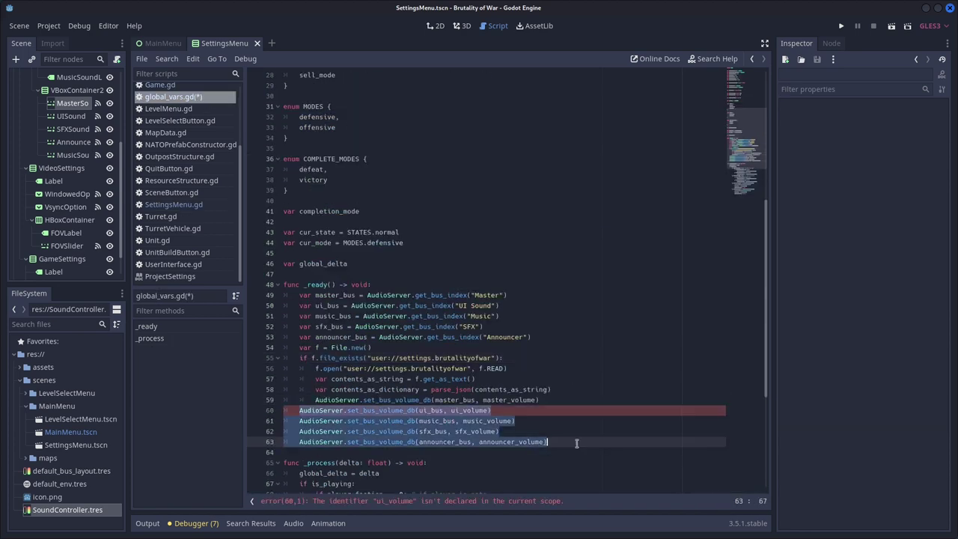
type("_as_dictionary.contents_as_dictionary.ui_sound")
left_click(503, 358)
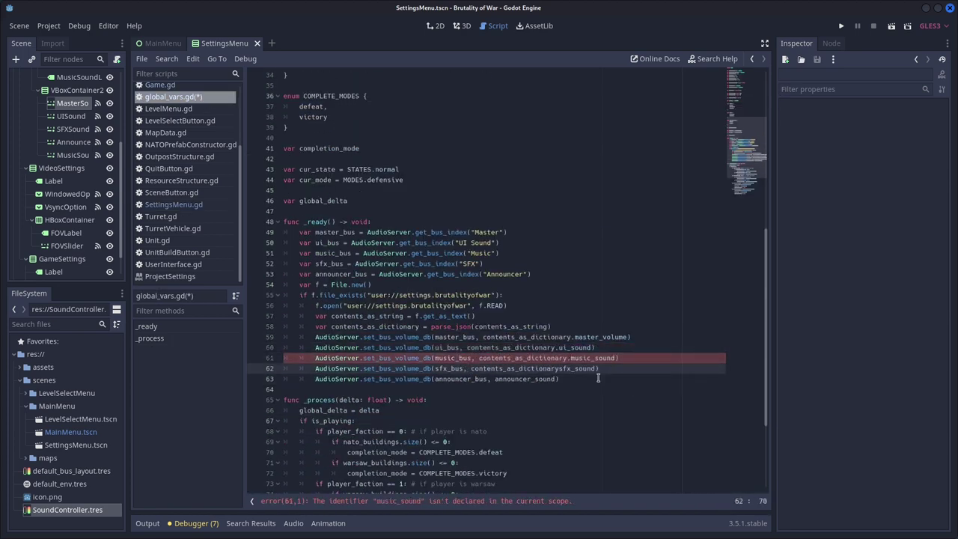
- Run the game with F5, check the settings screen, then close it and return to SettingsMenu.gd
key("F5")
left_click(248, 408)
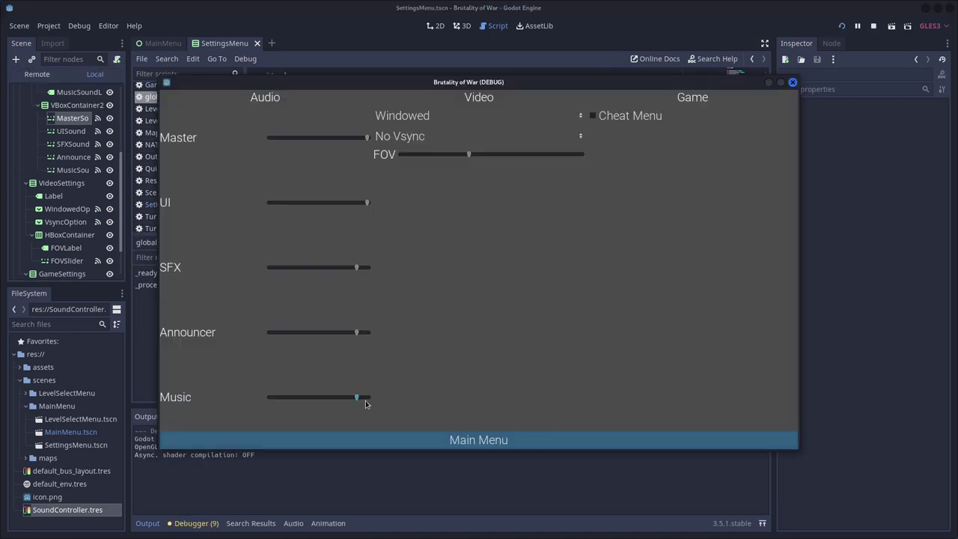
left_click(580, 437)
left_click(793, 82)
left_click(173, 204)
- Add a "windowed" entry after announcer_sound in data_to_store
scroll(486, 224, "up", 6)
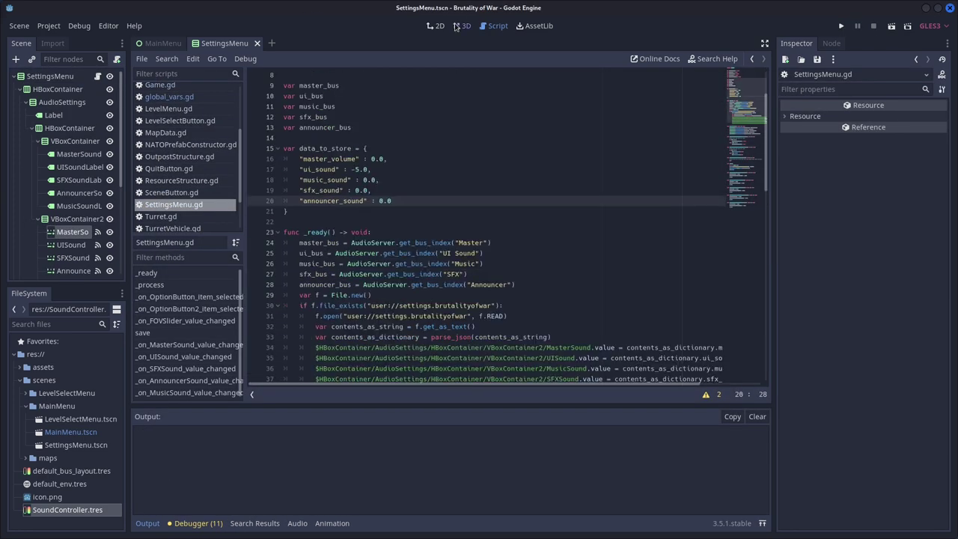
left_click(424, 200)
type(",")
key("Return")
type("\"windowed\" :")
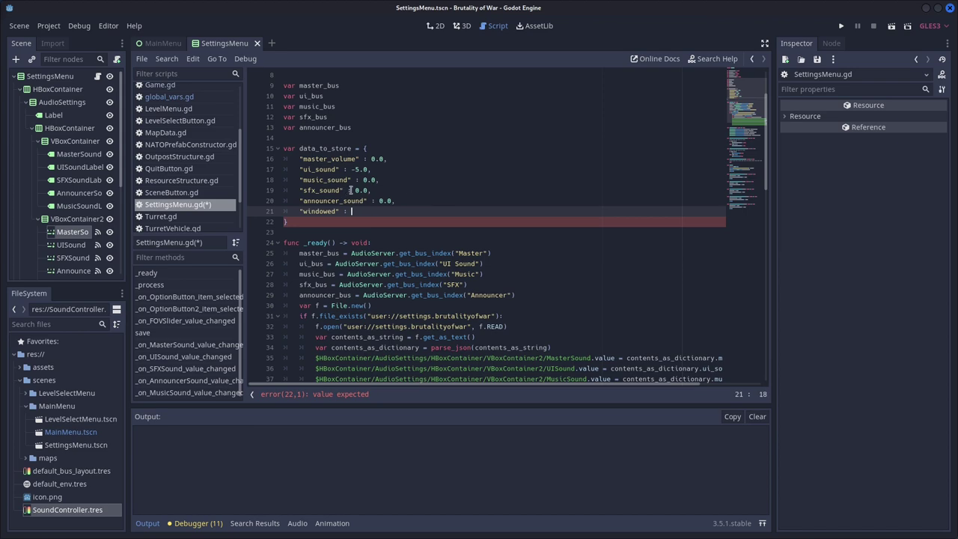
type("true")
- Store the choice as data_to_store.windowed = index in the window-mode handler
scroll(449, 225, "down", 12)
left_click(484, 190)
type("data")
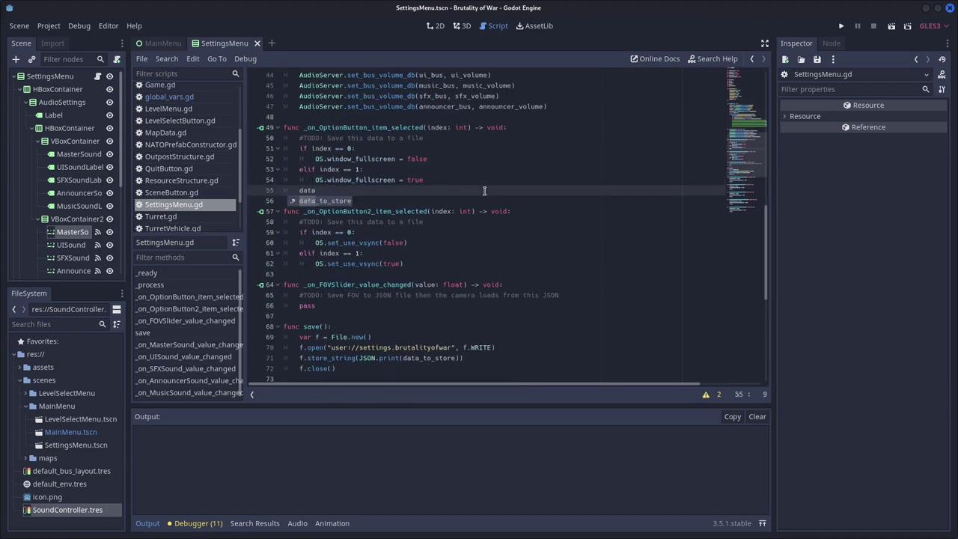
key("Return")
type(".windowed = index")
left_click(480, 199)
type("save()")
- Delete the TODO comment from the vsync handler
left_click_drag(424, 253, 166, 250)
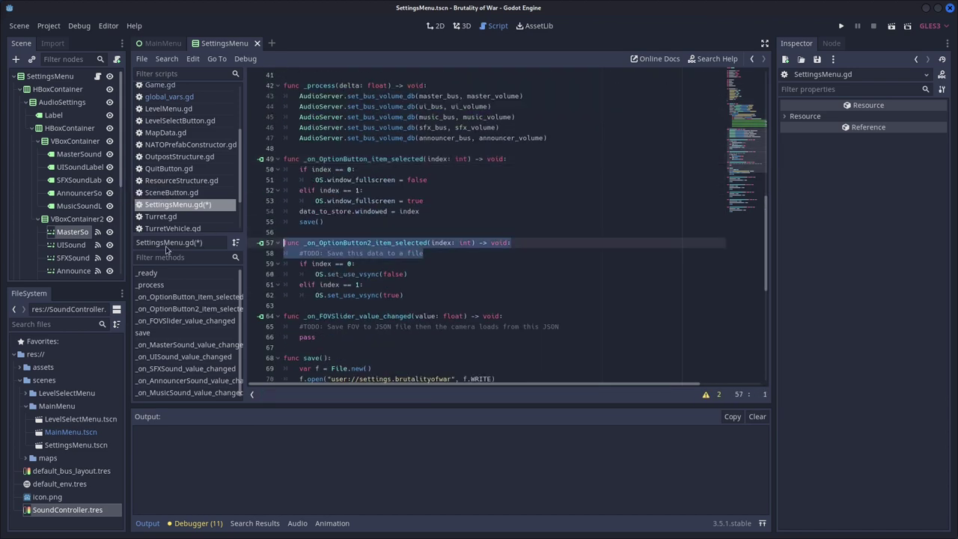
key("ctrl+shift+k")
left_click(422, 284)
key("Return")
scroll(462, 297, "up", 7)
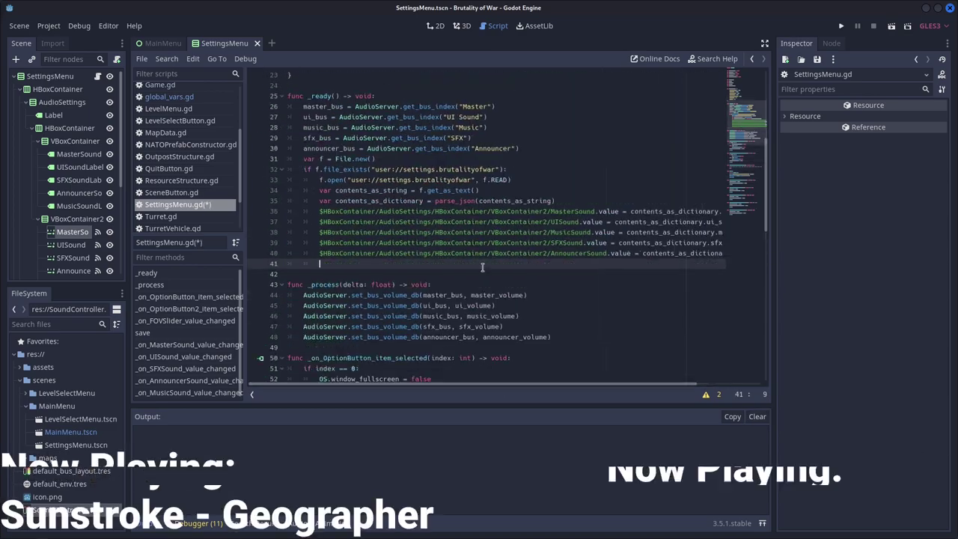
- Test-run the scene with F6, try the window mode dropdown, then stop the game
key("F6")
left_click(414, 120)
left_click(416, 138)
key("F8")
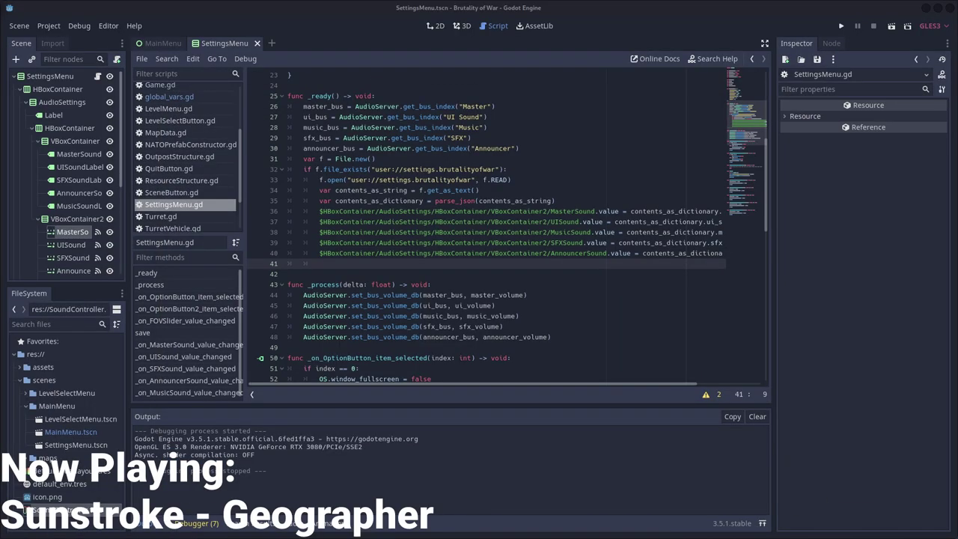
scroll(67, 196, "down", 4)
- In SettingsMenu.gd _ready, select WindowedOption from contents_as_dictionary.windowed and VsyncOption from vsync
left_click_drag(67, 194, 320, 263)
type(".sel")
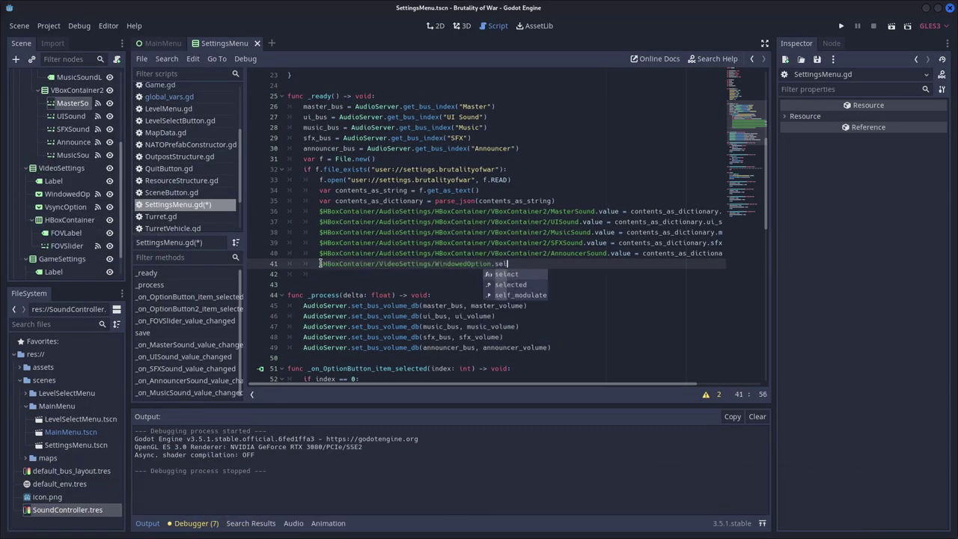
type("ect(contents_as_dictionary.windowed)")
key("Return")
type("$Vs")
key("Return")
type(".select(")
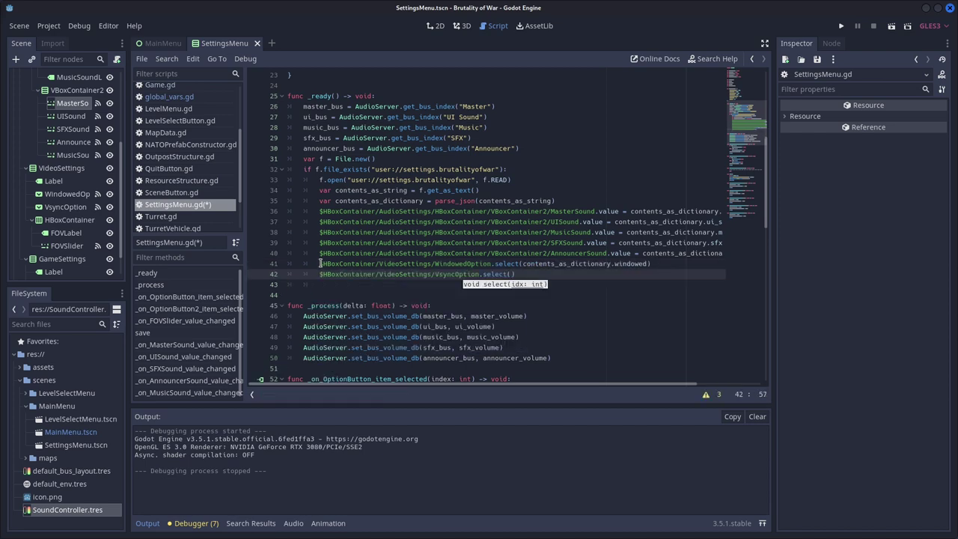
type("vsync)")
- Test-run to check the restored options on the settings screen, then return to the main menu
key("F6")
left_click(449, 440)
left_click(199, 518)
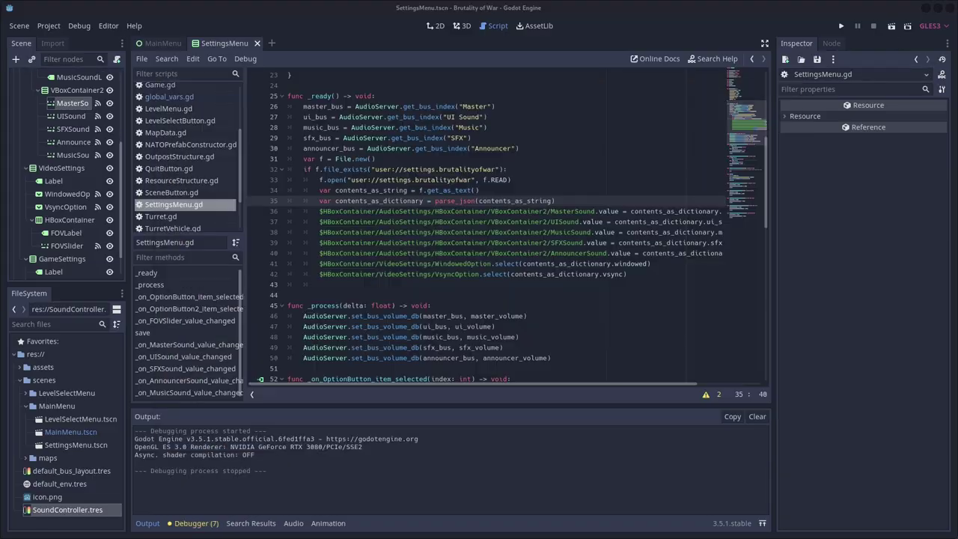
scroll(537, 316, "down", 5)
- Copy the fullscreen block into global_vars.gd's _ready, conditioned on contents_as_dictionary, and test startup
left_click_drag(302, 232, 427, 264)
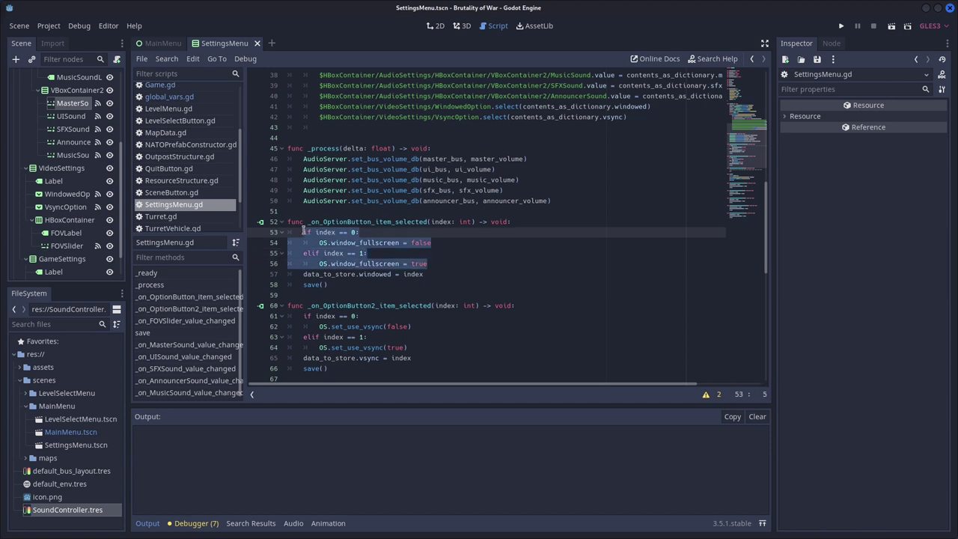
key("ctrl+c")
left_click(169, 97)
left_click(311, 263)
key("ctrl+v")
left_click_drag(336, 284, 376, 284)
type("contents_as_dictionary")
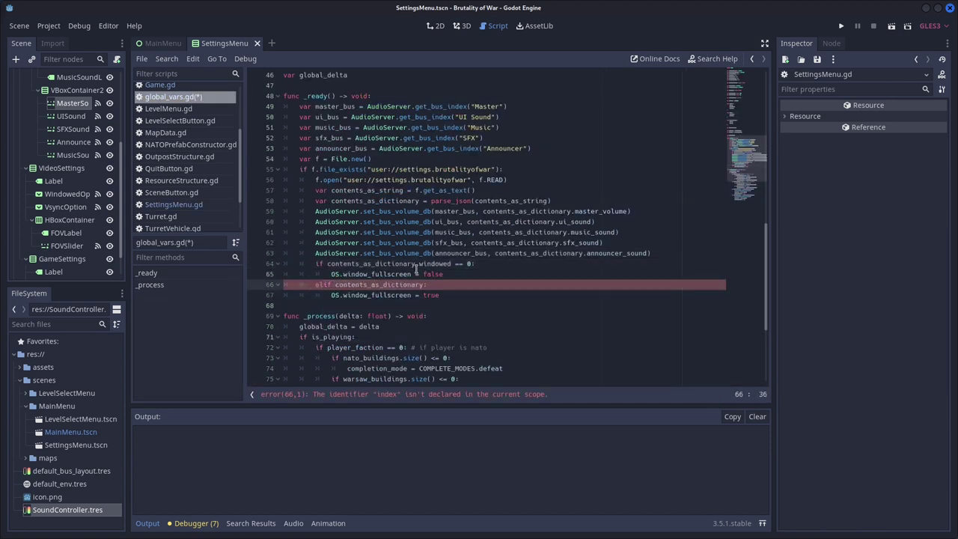
key("Up")
key("Up")
key("F6")
key("F8")
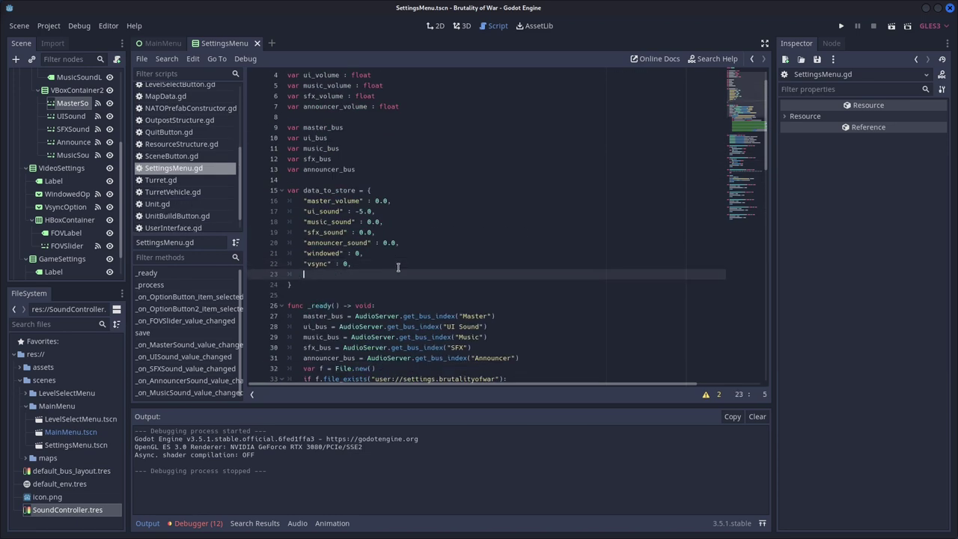
scroll(356, 229, "up", 1)
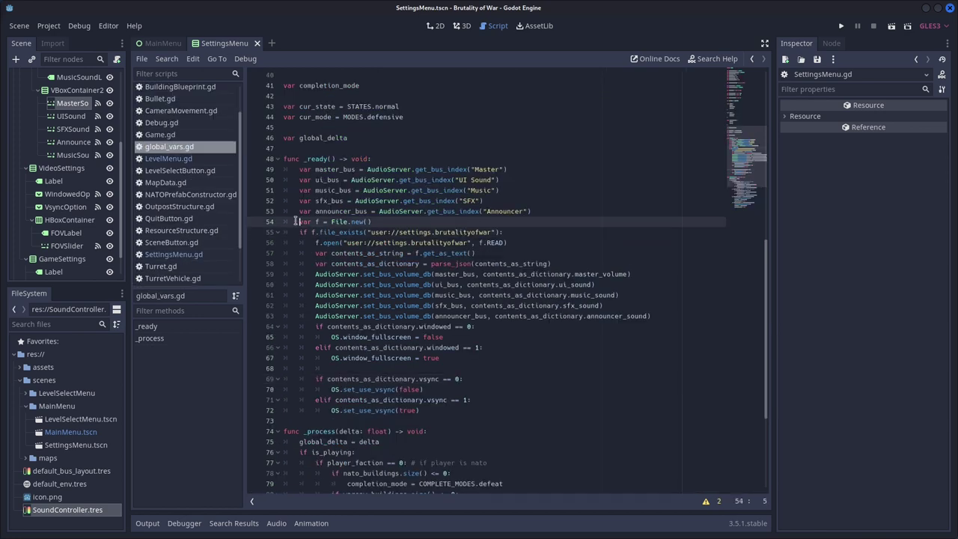
key("Return")
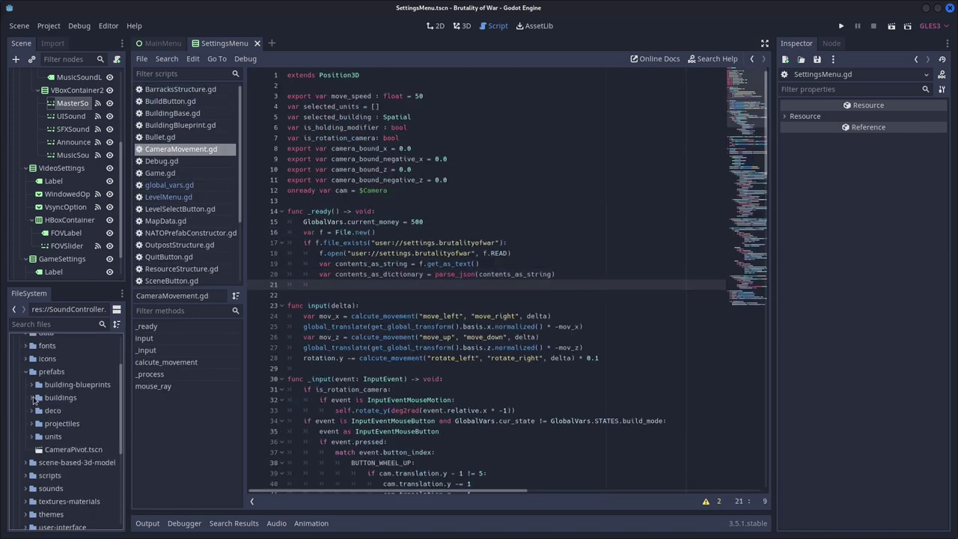
- Open the CameraPivot scene, stop the running game and clear the output log
double_click(74, 449)
type("$Ca")
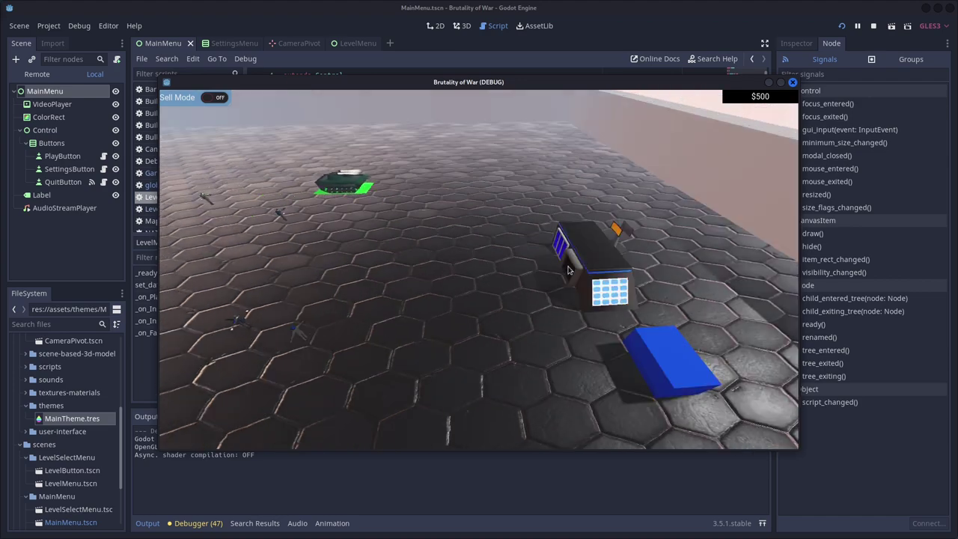
key("F8")
left_click(752, 418)
- Declare 'var infinite_money : bool = false' in global_vars.gd, then switch back to the CameraPivot scene
left_click(160, 173)
left_click(169, 185)
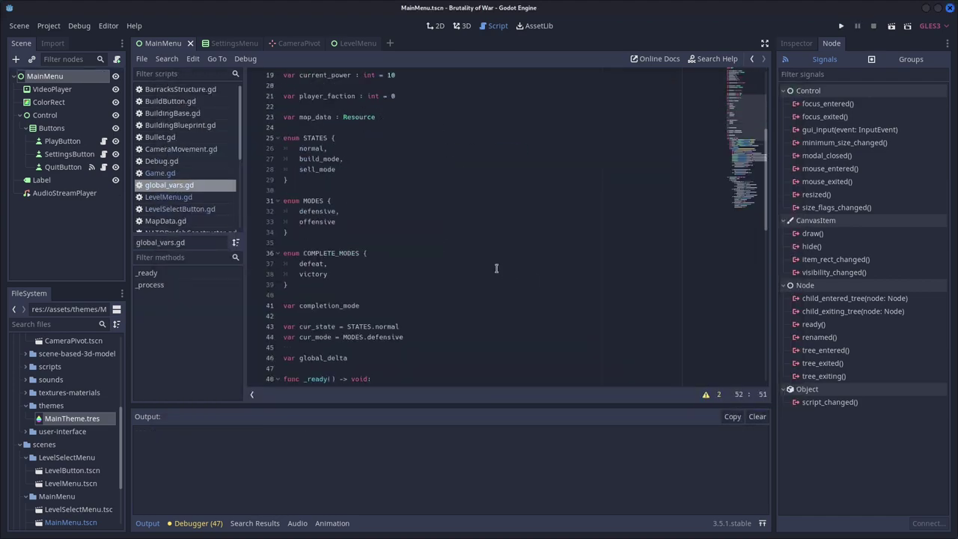
key("Return")
type("var infinite_money : boo")
scroll(439, 241, "down", 5)
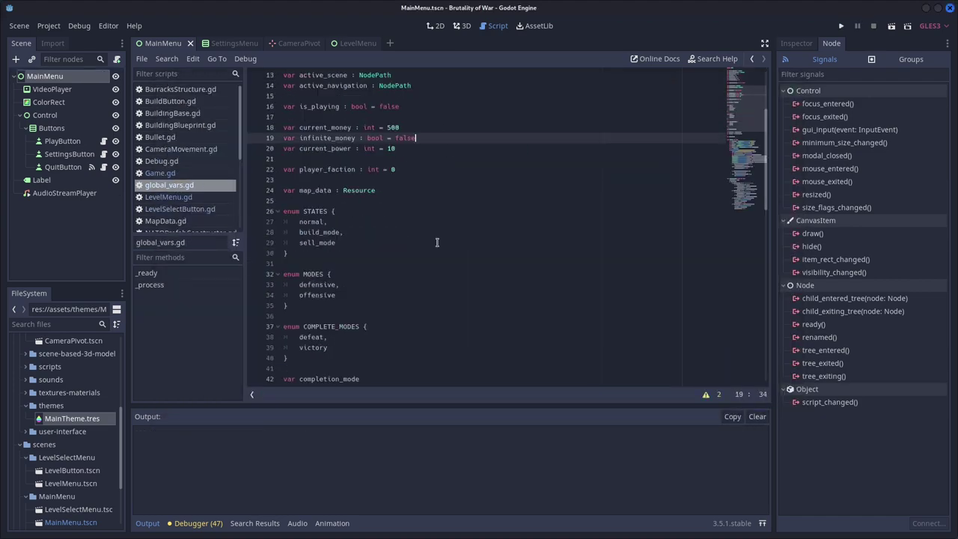
scroll(438, 242, "down", 10)
left_click(289, 43)
left_click(169, 125)
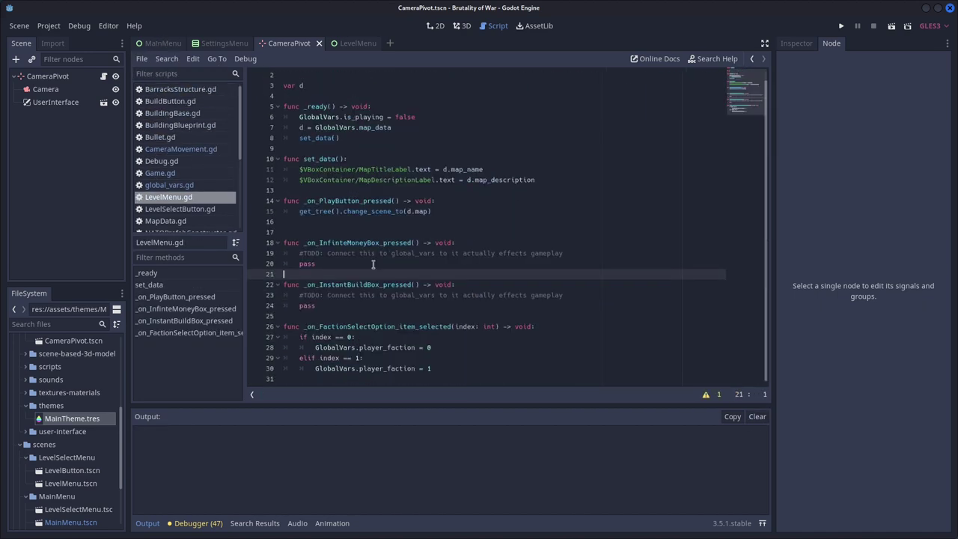
- In LevelMenu.gd, write the Infinite Money handler checking button_pressed, with a print line
key("ctrl+z")
key("ctrl+z")
key("ctrl+z")
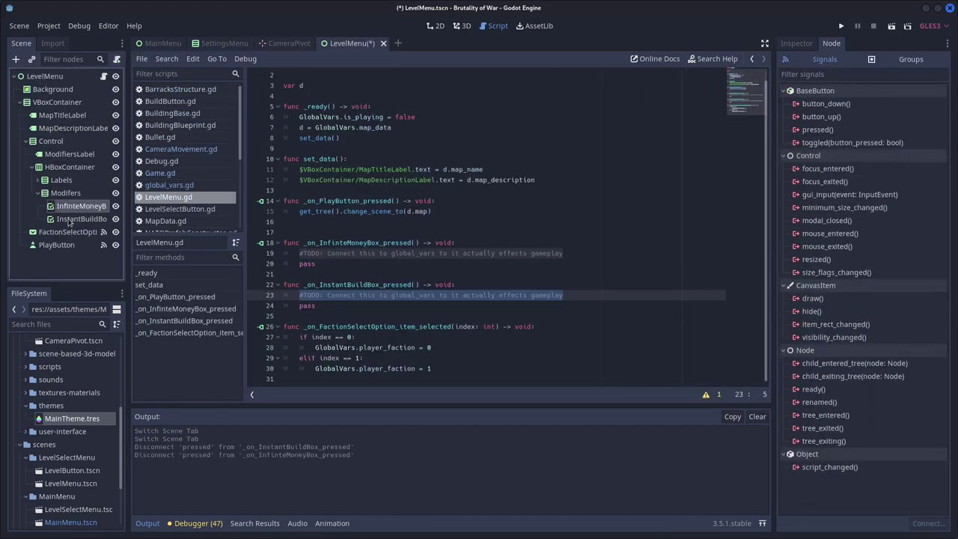
key("ctrl+z")
key("ctrl+z")
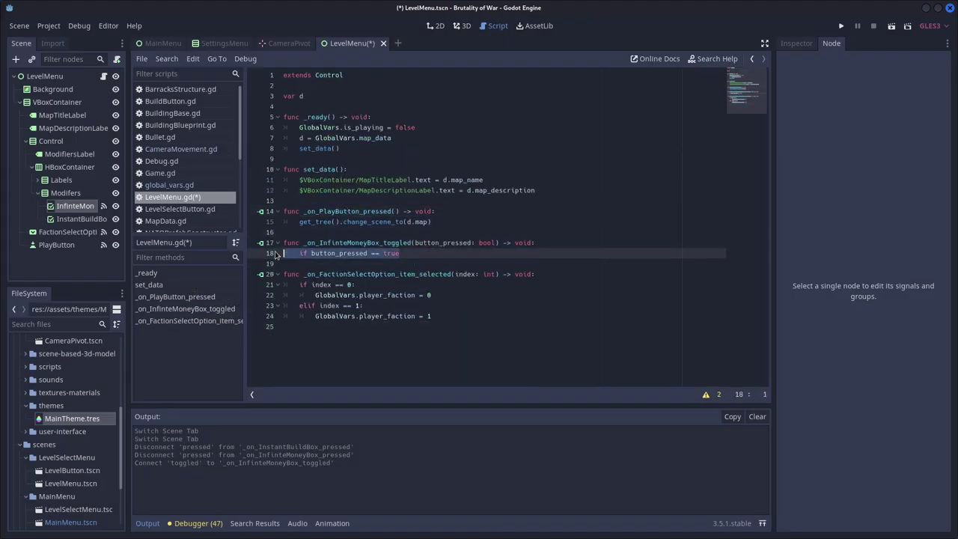
type("button_pressed")
key("F5")
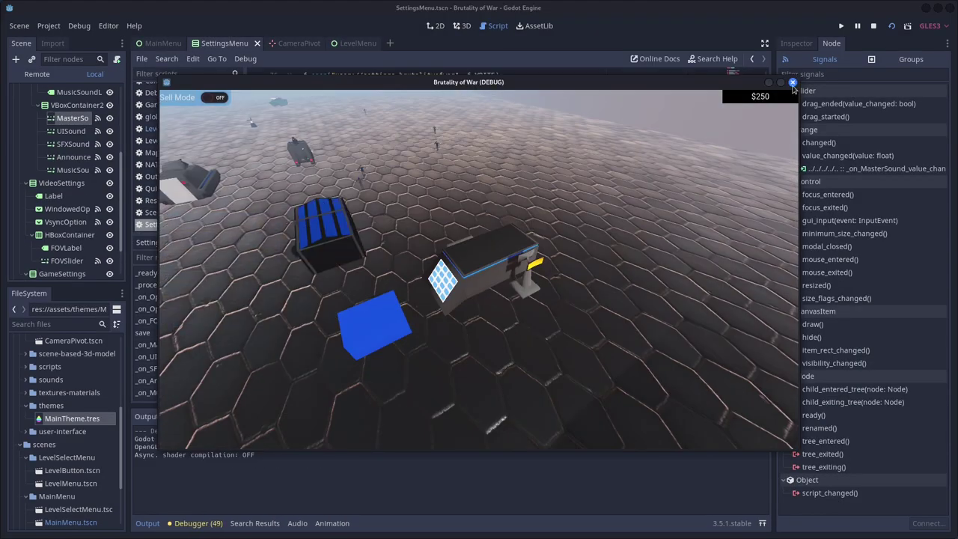
key("F8")
key("Return")
type("print(")
- Run the game with Infinite Money enabled and start a level to confirm $999999
key("F5")
left_click(486, 150)
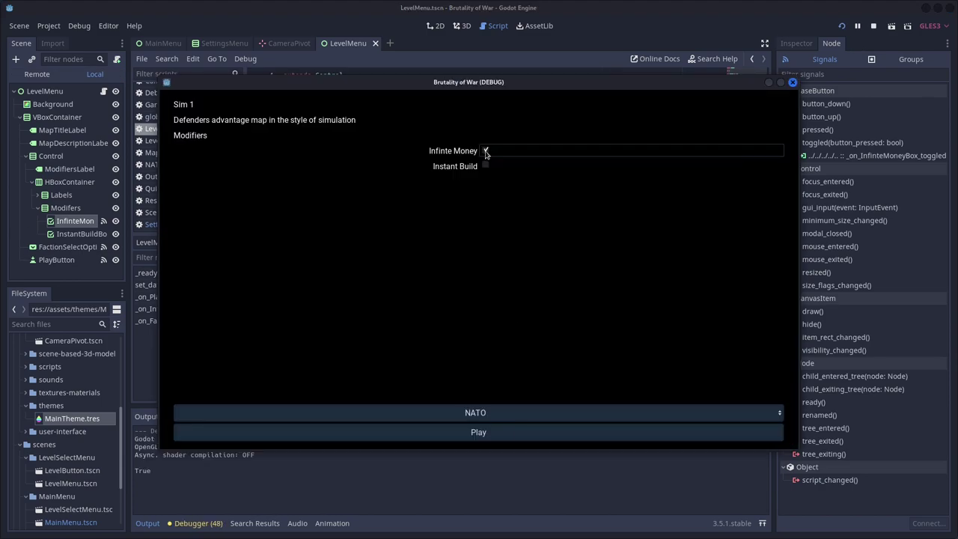
left_click(479, 432)
key("F8")
left_click(196, 187)
key("F5")
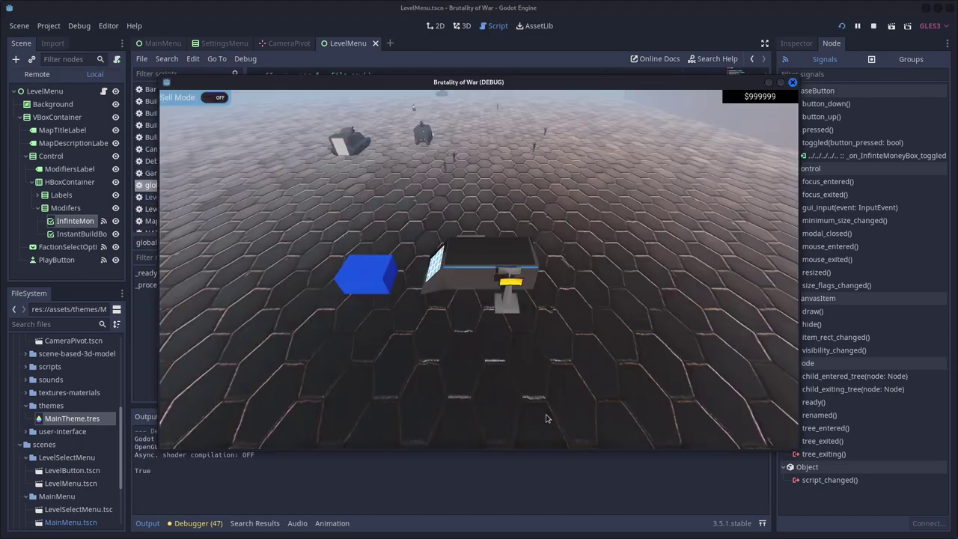
key("F8")
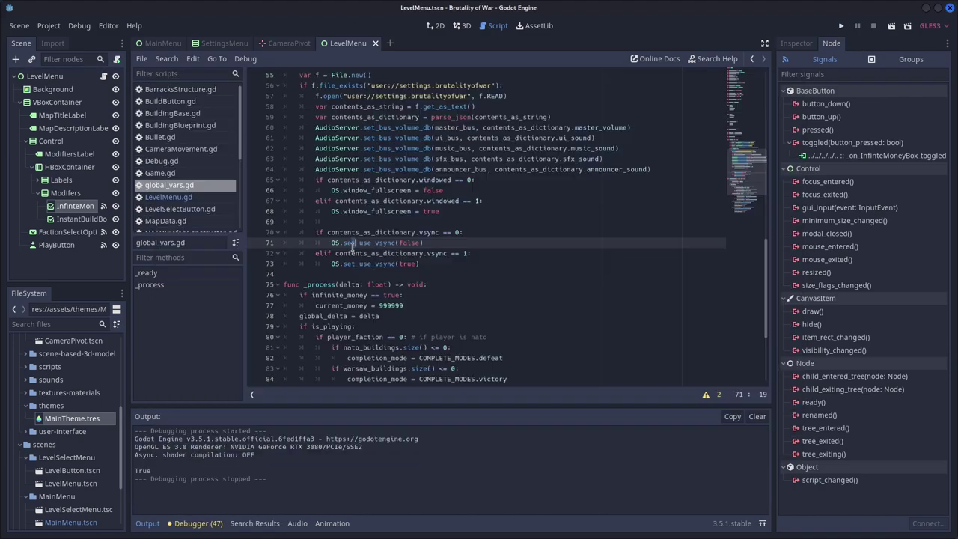
- Add 'var instant_build : bool' below infinite_money in global_vars.gd, save, and browse the scripts folder
left_click(169, 185)
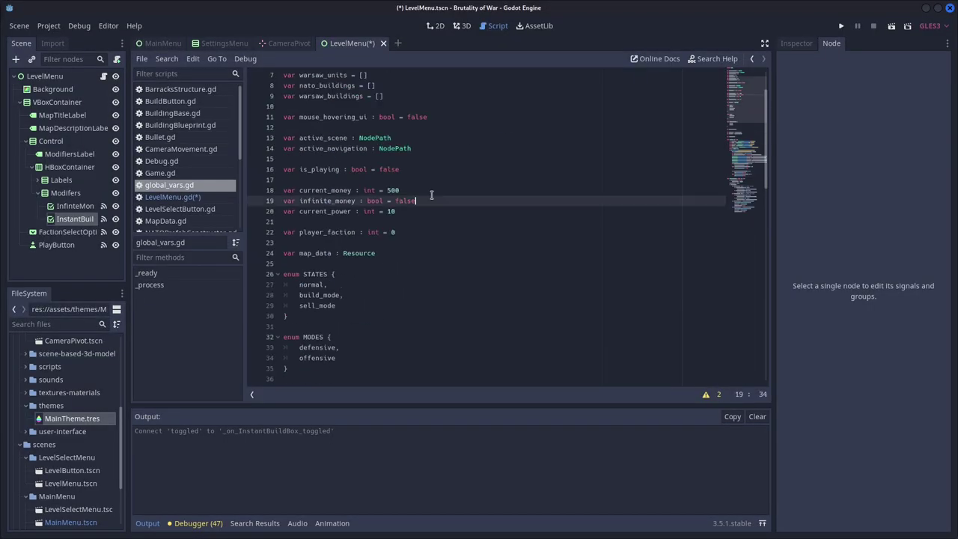
key("alt+Down")
key("alt+Down")
key("alt+Down")
key("End")
key("Return")
type("var inst")
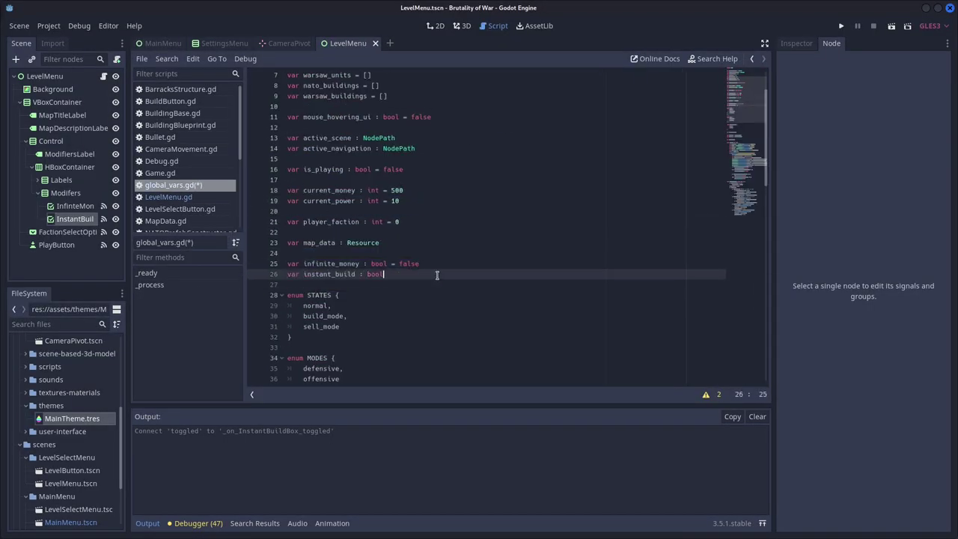
key("ctrl+s")
key("alt+Left")
key("alt+Left")
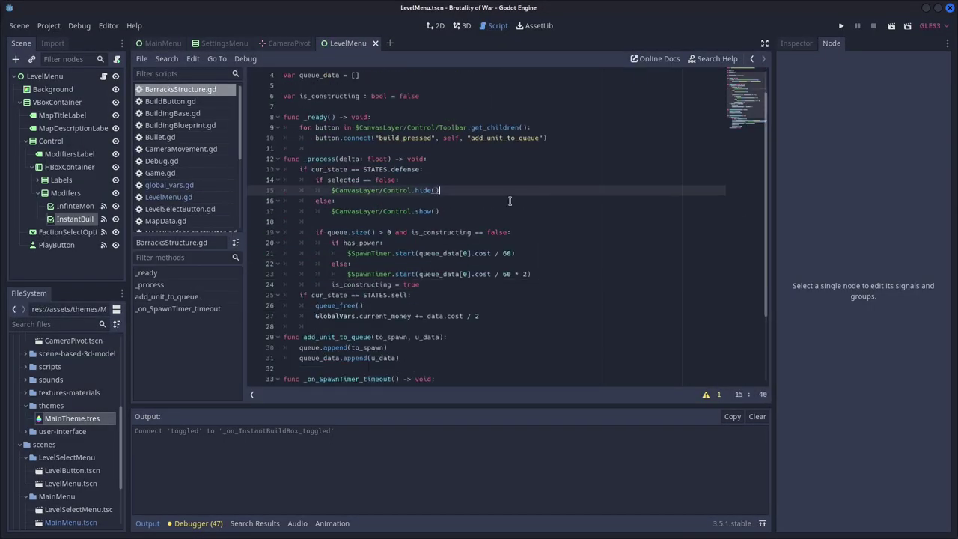
double_click(53, 377)
double_click(74, 480)
- Open UnitData.gd and the NATO-Rifleman-Unit scene, then return to BarracksStructure.gd
double_click(76, 466)
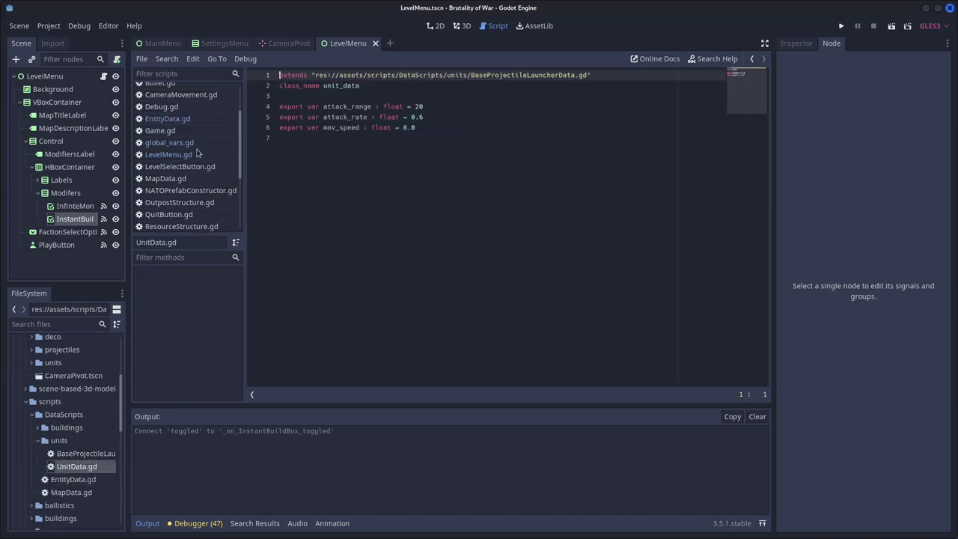
key("alt+Left")
scroll(46, 378, "up", 1)
double_click(47, 377)
double_click(83, 427)
key("alt+Left")
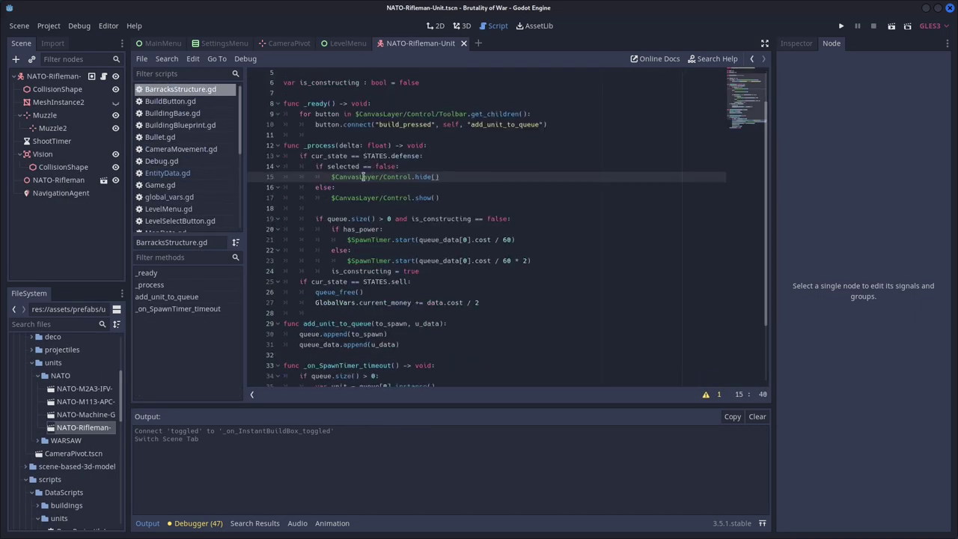
key("alt+Left")
key("alt+Left")
key("alt+Left")
key("alt+Left")
- Inspect the NATOBarracks rifleman button's unit data and the NATO-Rifleman-Data resource
scroll(30, 441, "down", 5)
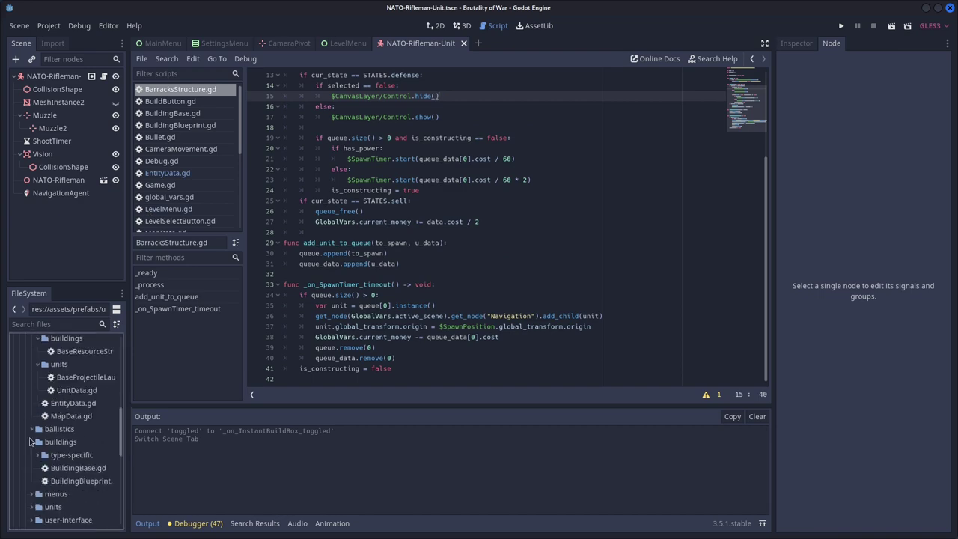
left_click(455, 28)
double_click(85, 420)
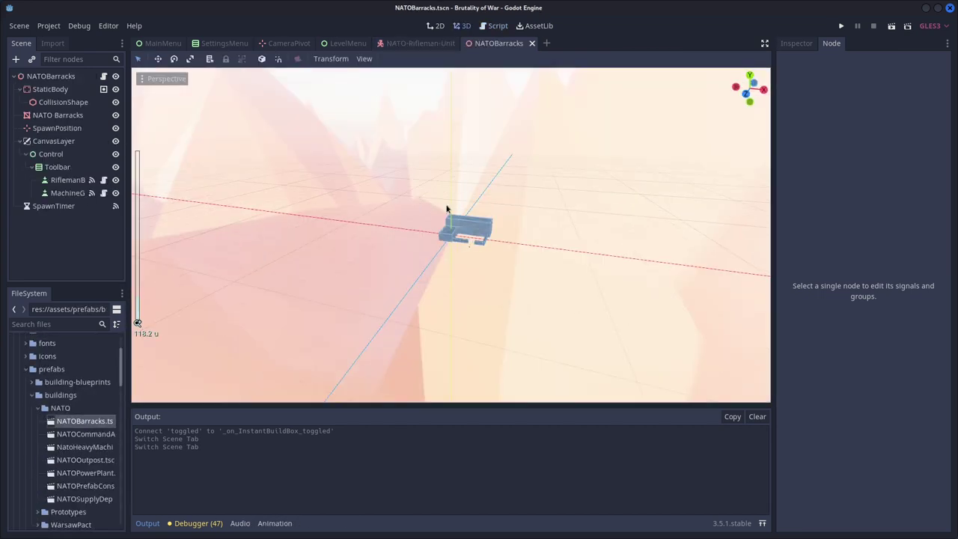
left_click(925, 151)
double_click(75, 472)
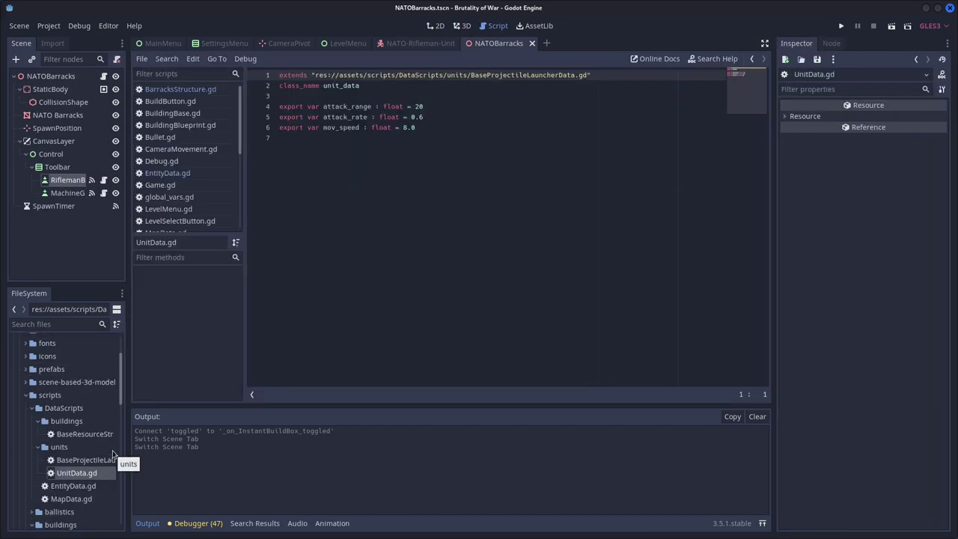
left_click(81, 401)
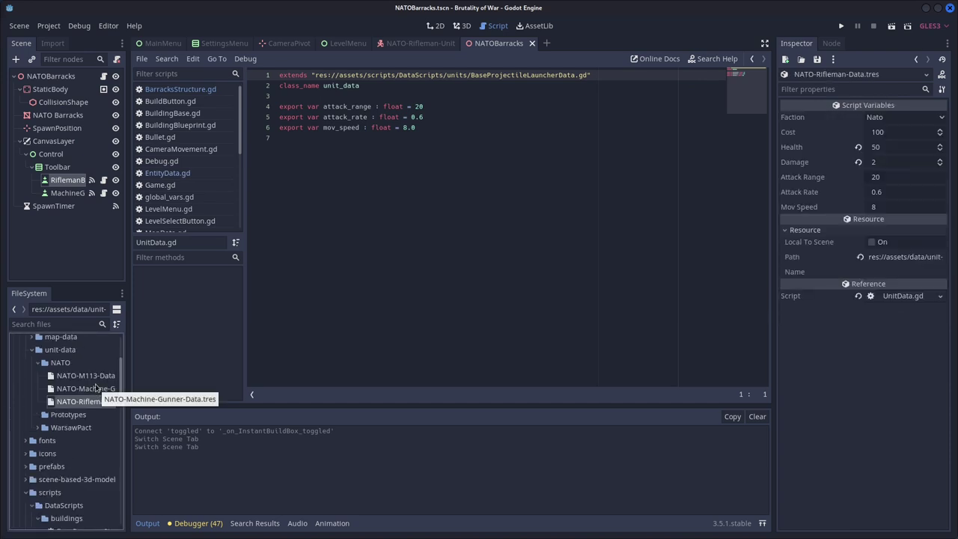
key("alt+Left")
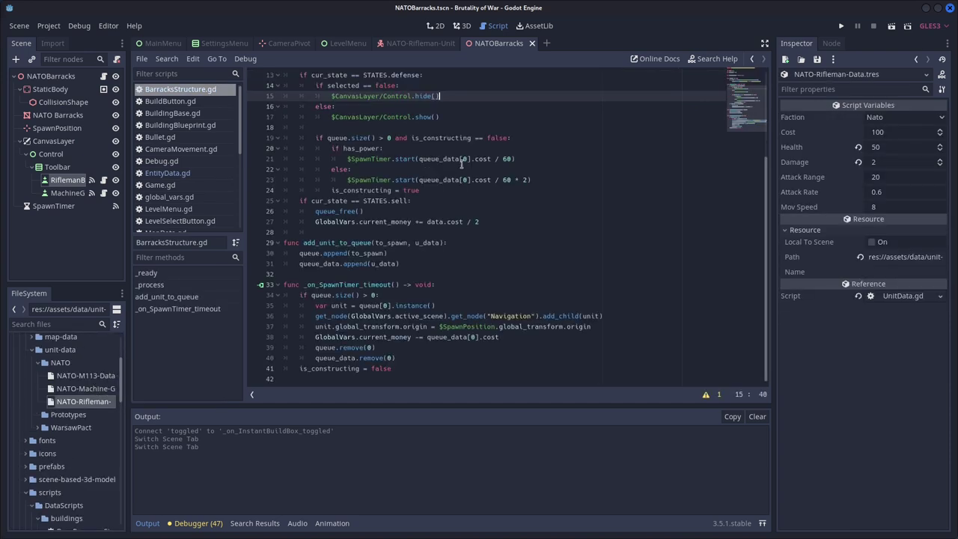
- Set the NATO-Rifleman data's Time To Build to 2 and go to the spawn timer line
double_click(76, 404)
type("export var time_to_build : float = 60.0")
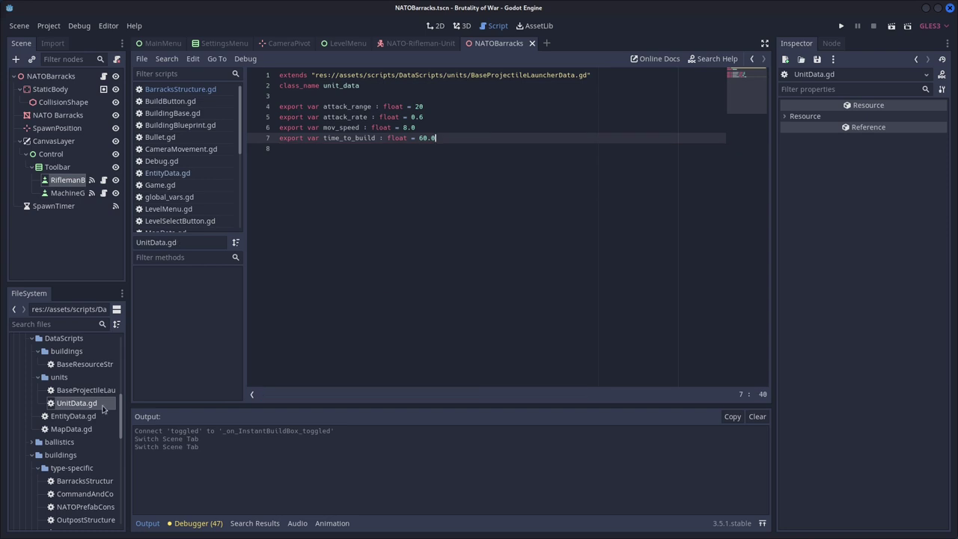
left_click(916, 58)
type("1")
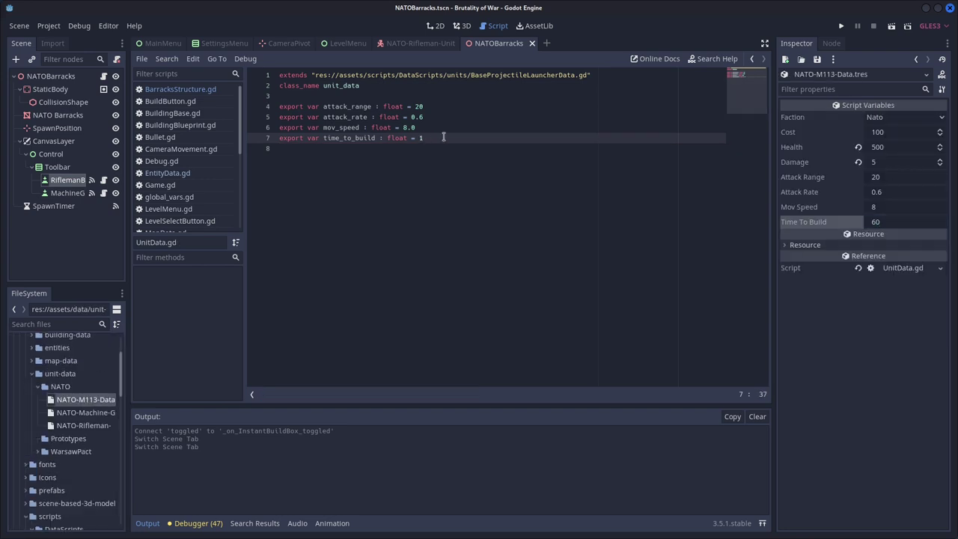
left_click(432, 308)
left_click(84, 425)
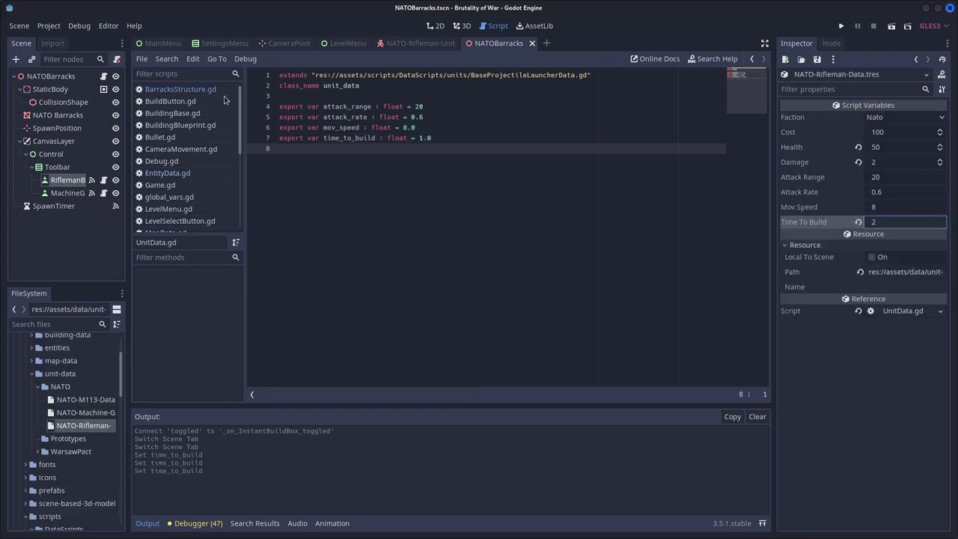
left_click(180, 89)
left_click(486, 211)
- Undo the '/ 60' divisor and add a 'GlobalVars.instant_build == false' check to the has_power condition
key("ctrl+z")
scroll(528, 213, "down", 1)
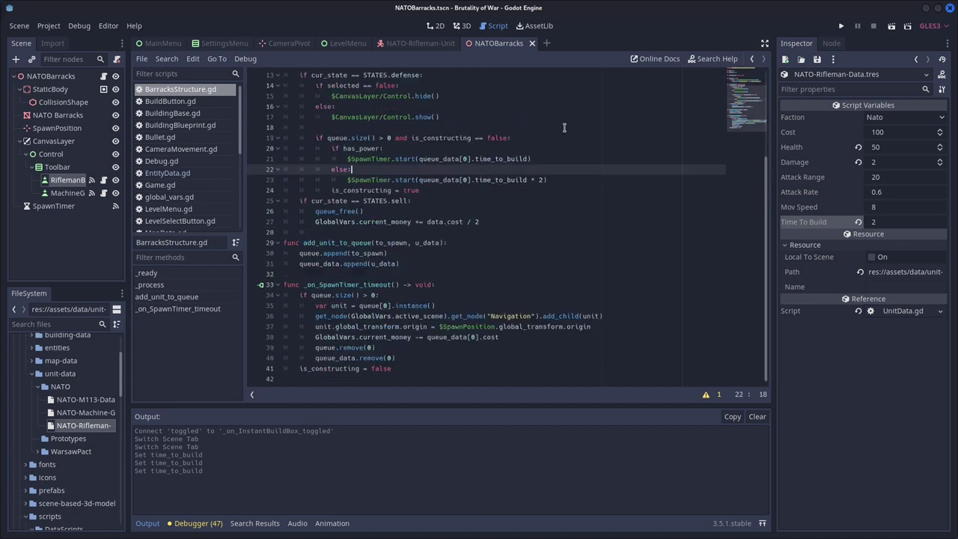
left_click(547, 147)
scroll(88, 455, "down", 2)
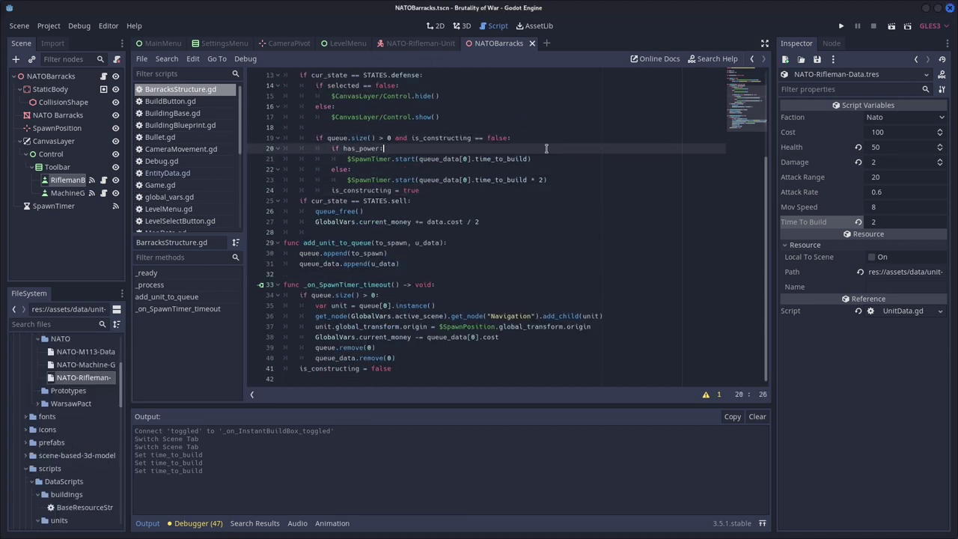
type("and GlobalVars.instant_build == false")
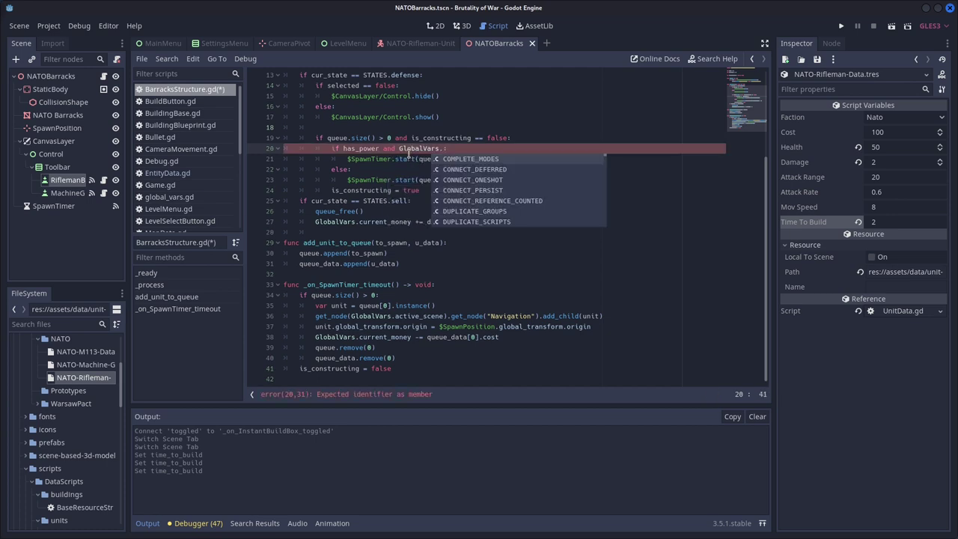
key("Down")
key("Down")
key("BackSpace")
type("and GlobalVars.")
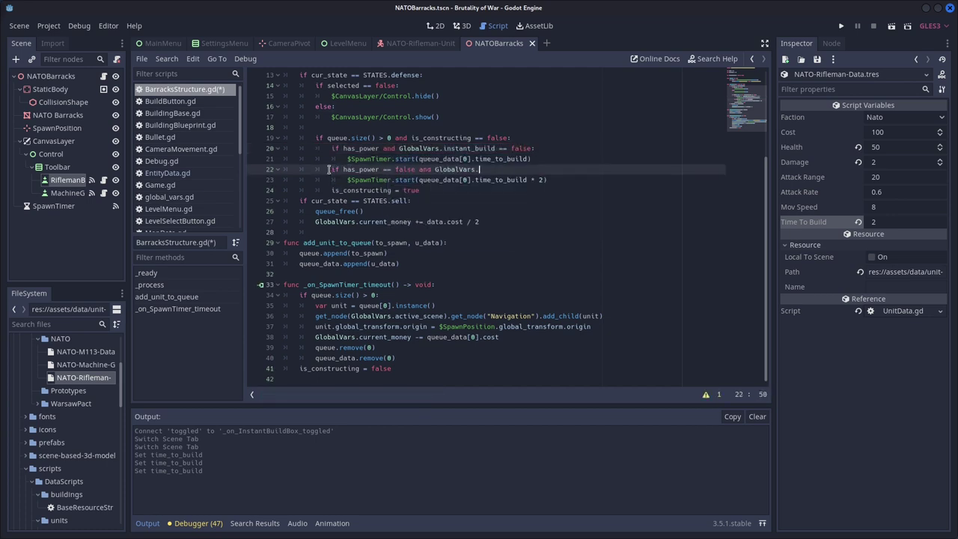
- Add an 'if has_power and GlobalVars.instant_build == true:' branch calling $SpawnTimer.start(1)
left_click(657, 177)
key("Return")
key("BackSpace")
type("if has_power and G")
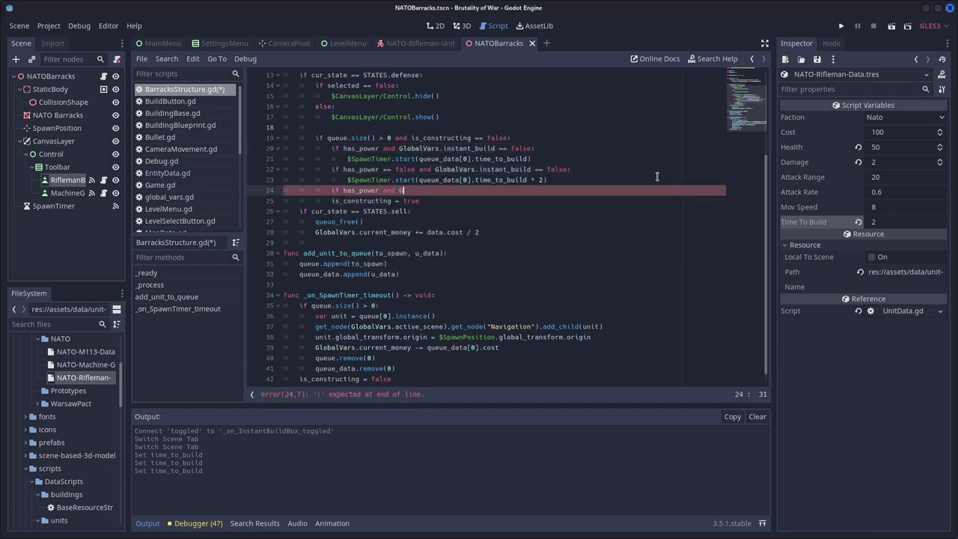
type("lobalVars.instant_build == true:")
key("Return")
type("$SpawnTimer.start(1)")
key("Return")
type("if has_power == false and GlobalVars.ins")
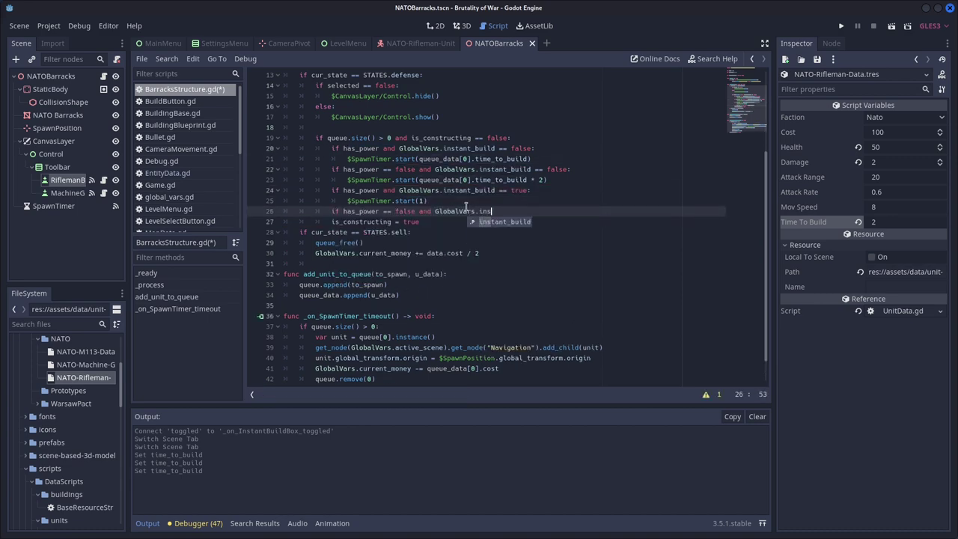
key("Return")
type("== true:")
- Test instant build in the running game, then stop it and switch to LevelMenu.gd
key("F5")
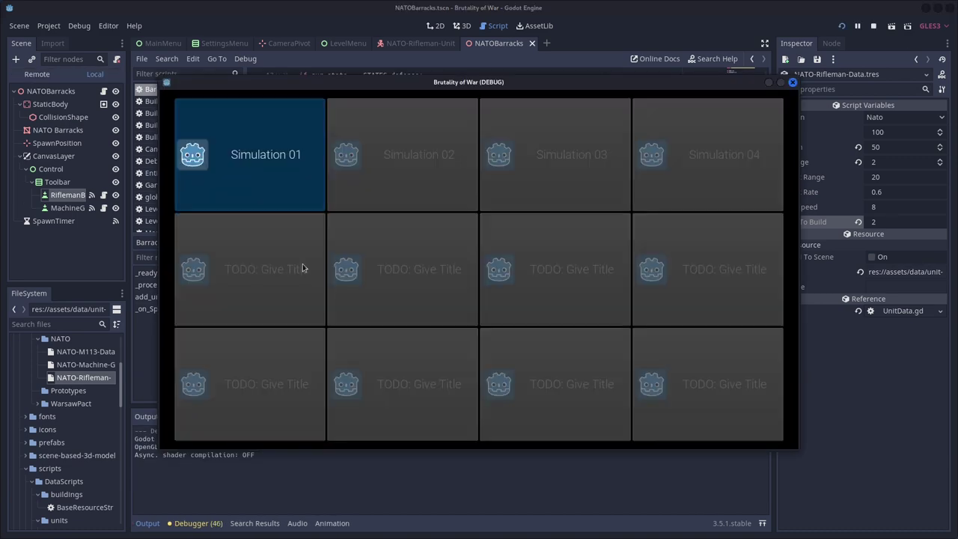
middle_click_drag(235, 279, 546, 289)
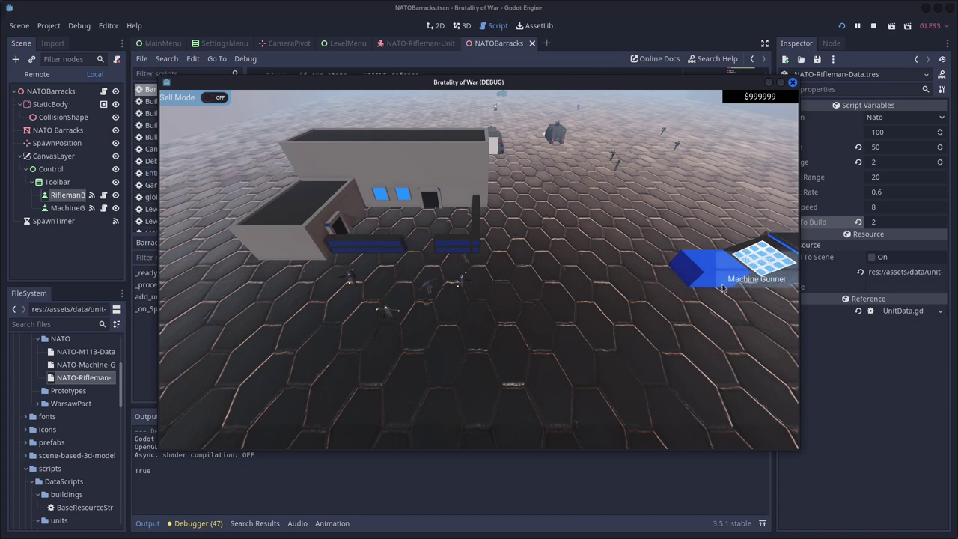
key("F8")
left_click(169, 172)
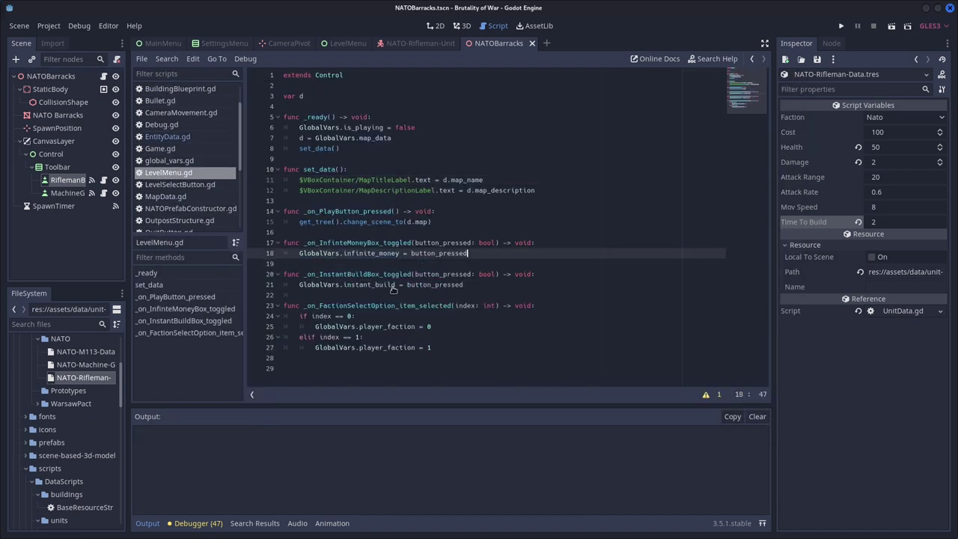